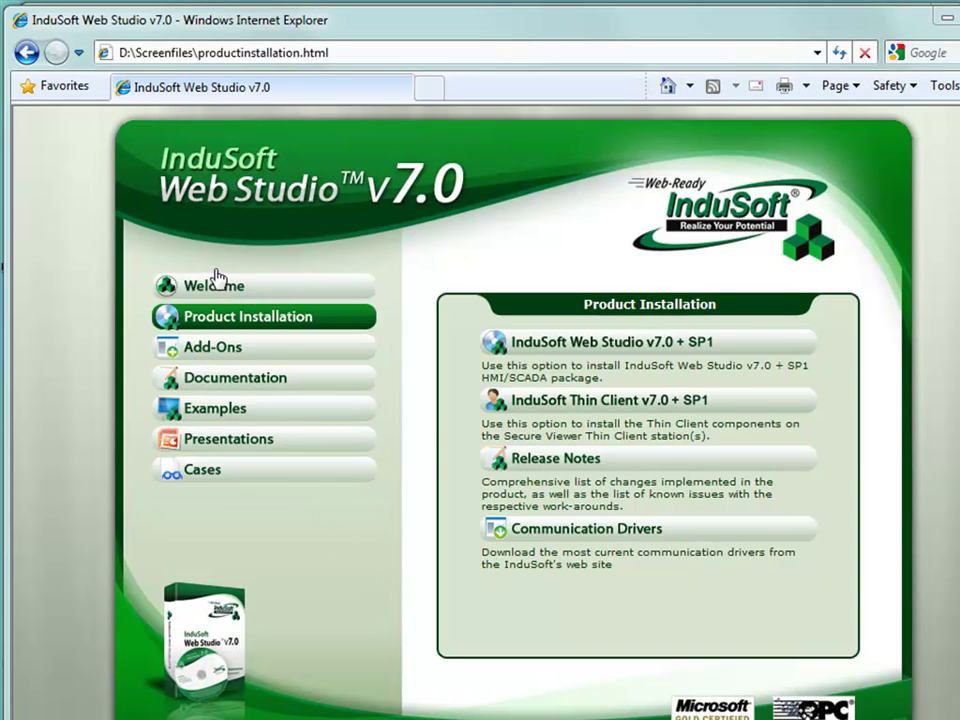
{"action": "left_click", "coordinate": [259, 285]}
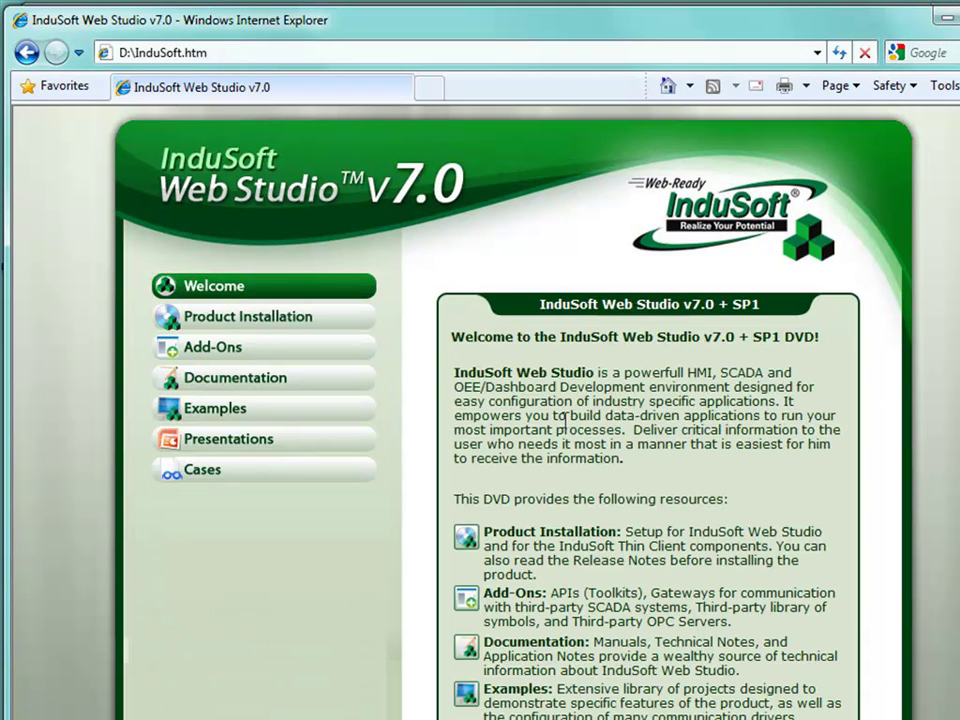
{"action": "scroll", "coordinate": [496, 380], "scroll_direction": "down", "scroll_amount": 3}
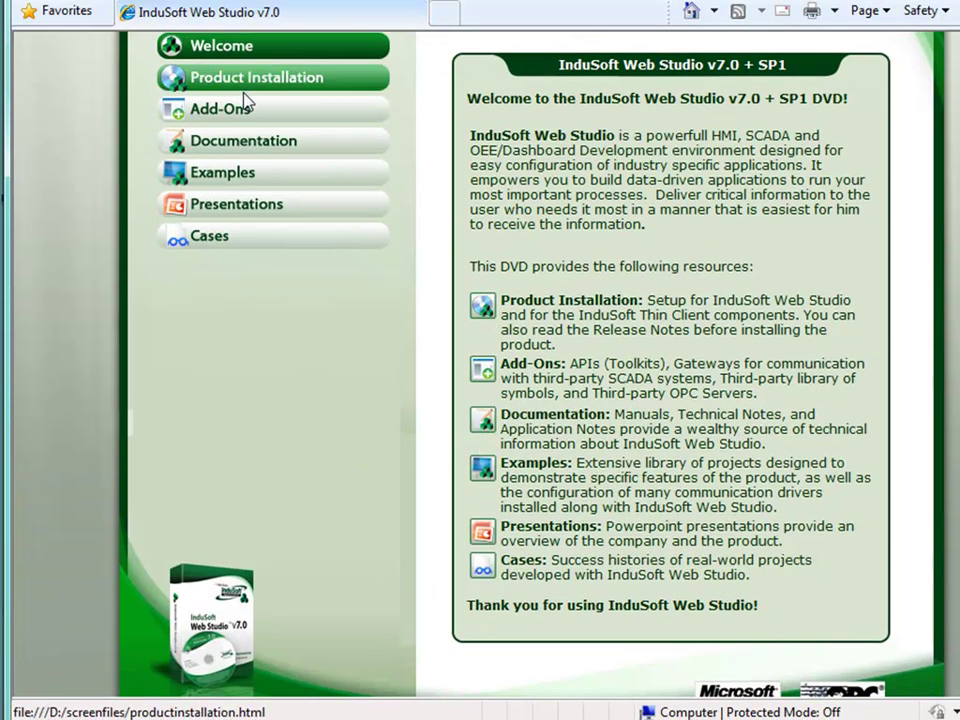
{"action": "scroll", "coordinate": [294, 272], "scroll_direction": "up", "scroll_amount": 3}
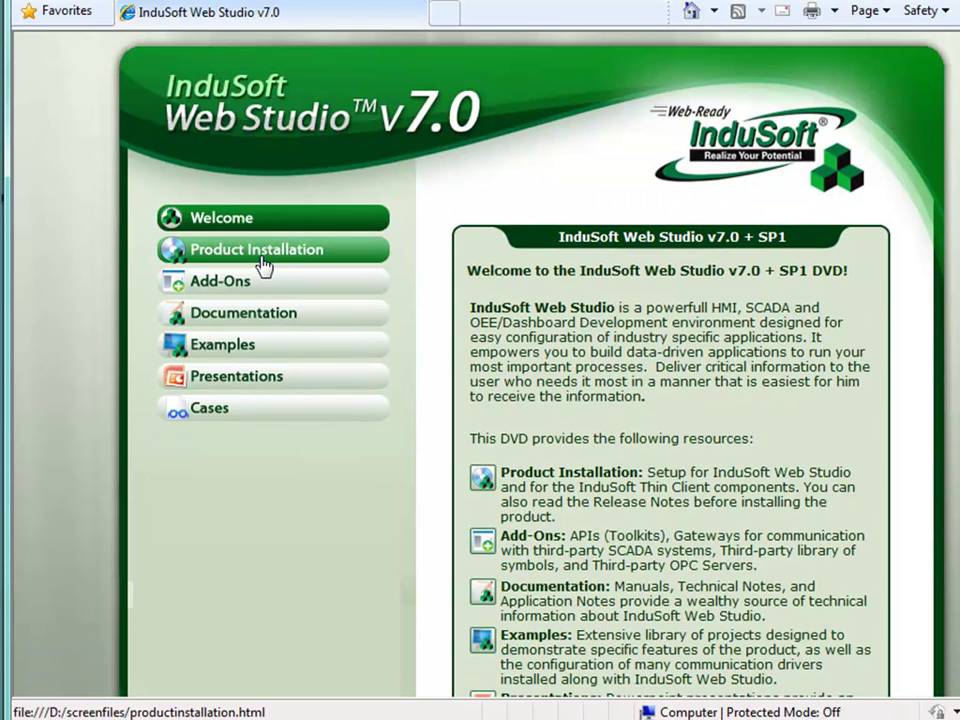
{"action": "left_click", "coordinate": [261, 257]}
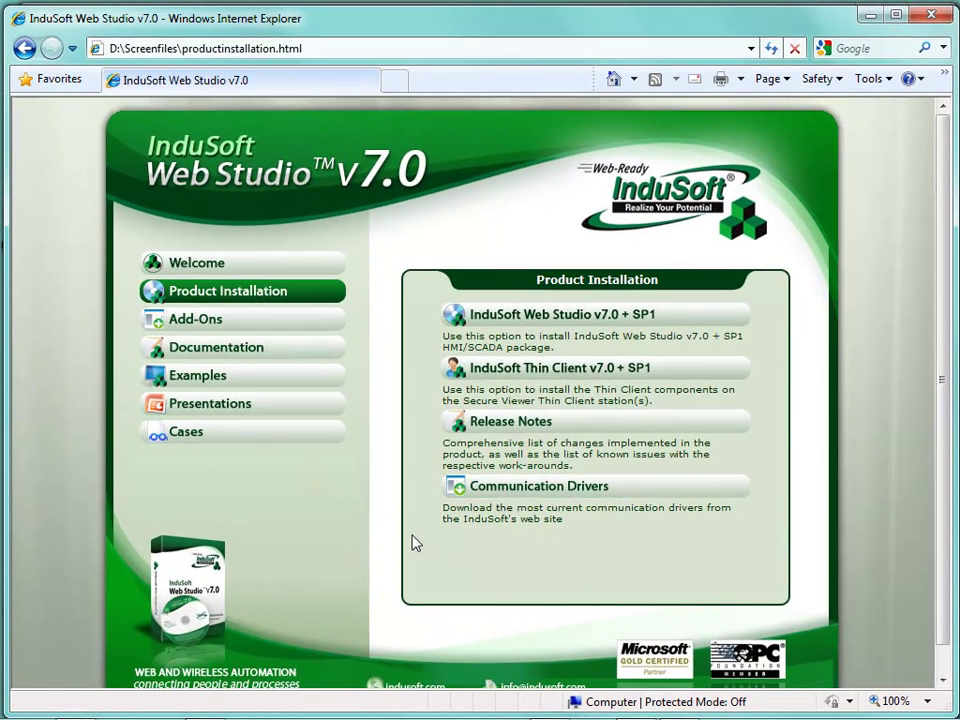
Check the Add-Ons page (Toolkits, Gateways, OPC Servers, SymbolFactory ActiveX), then return to Product Installation
{"action": "left_click", "coordinate": [225, 328]}
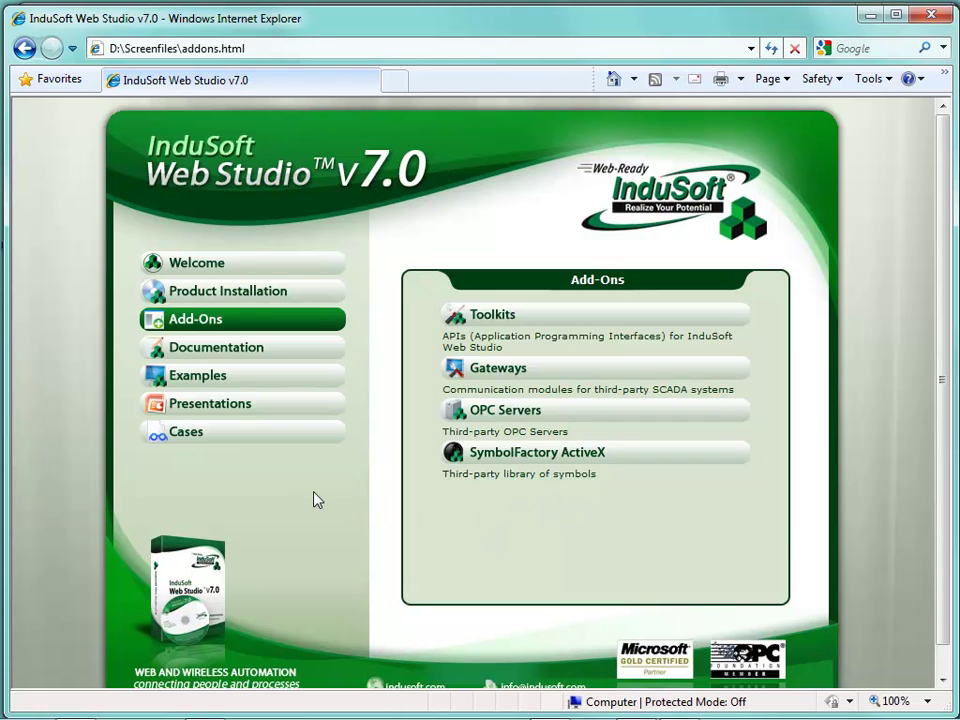
{"action": "left_click", "coordinate": [205, 295]}
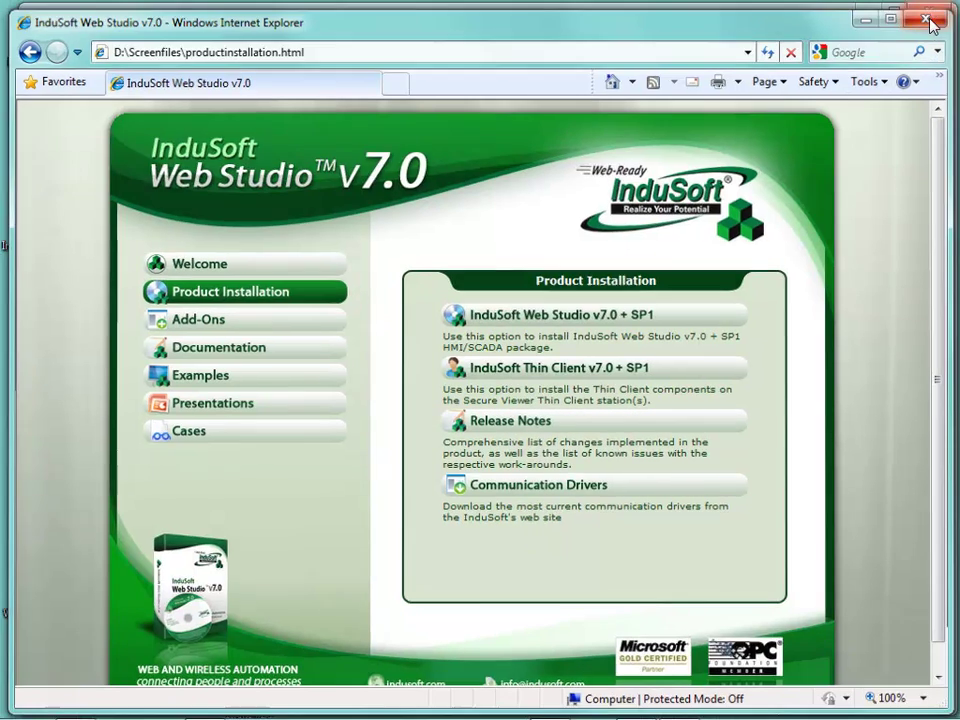
{"action": "left_click", "coordinate": [930, 19]}
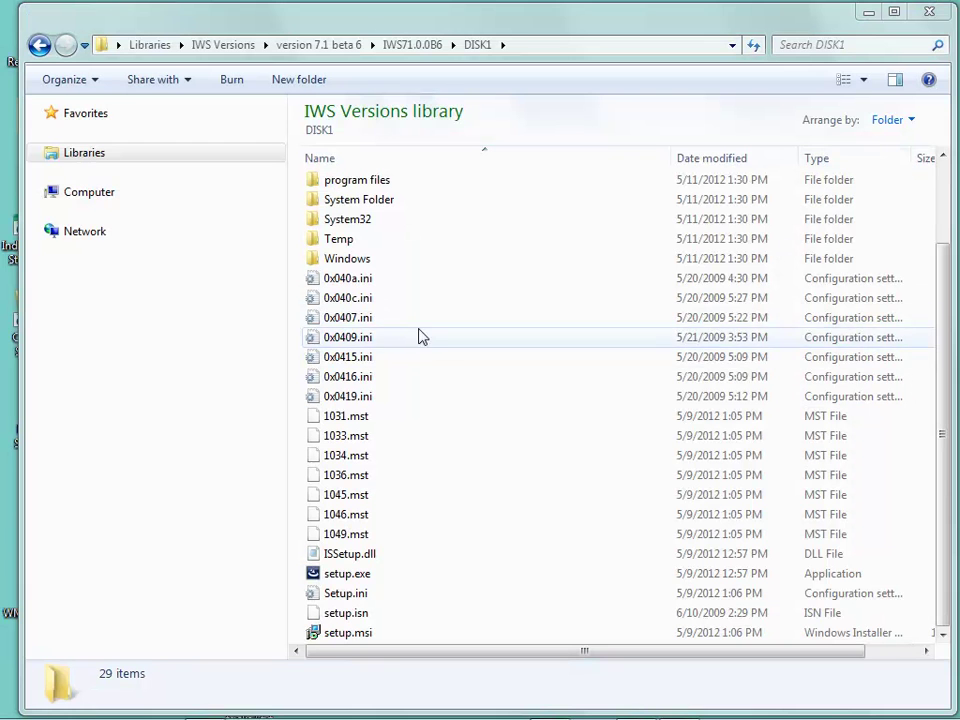
{"action": "double_click", "coordinate": [388, 317]}
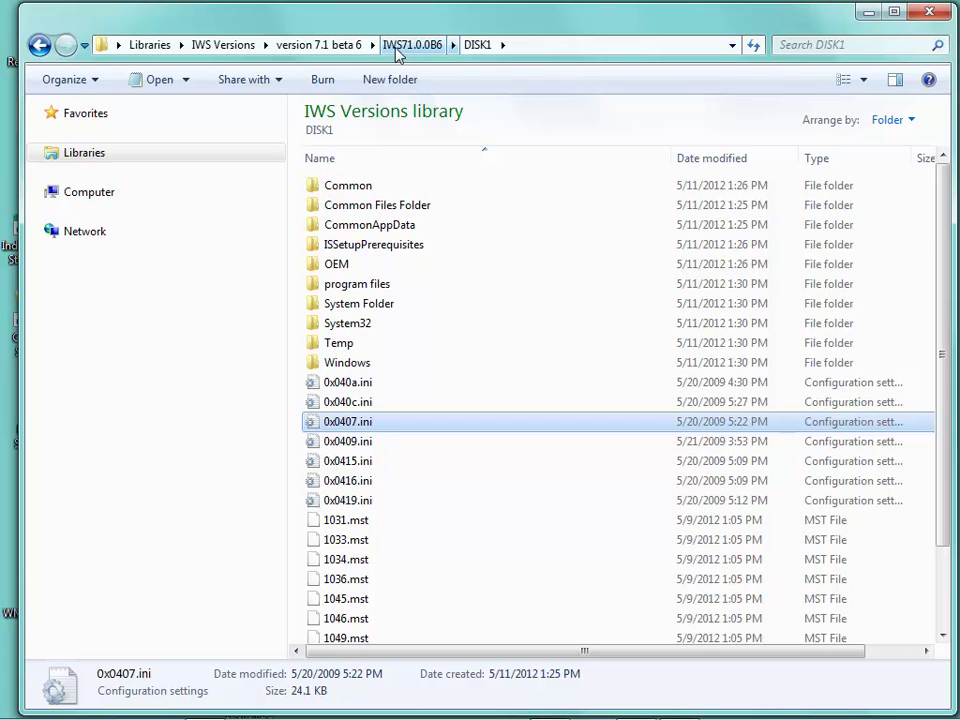
{"action": "scroll", "coordinate": [378, 342], "scroll_direction": "down", "scroll_amount": 2}
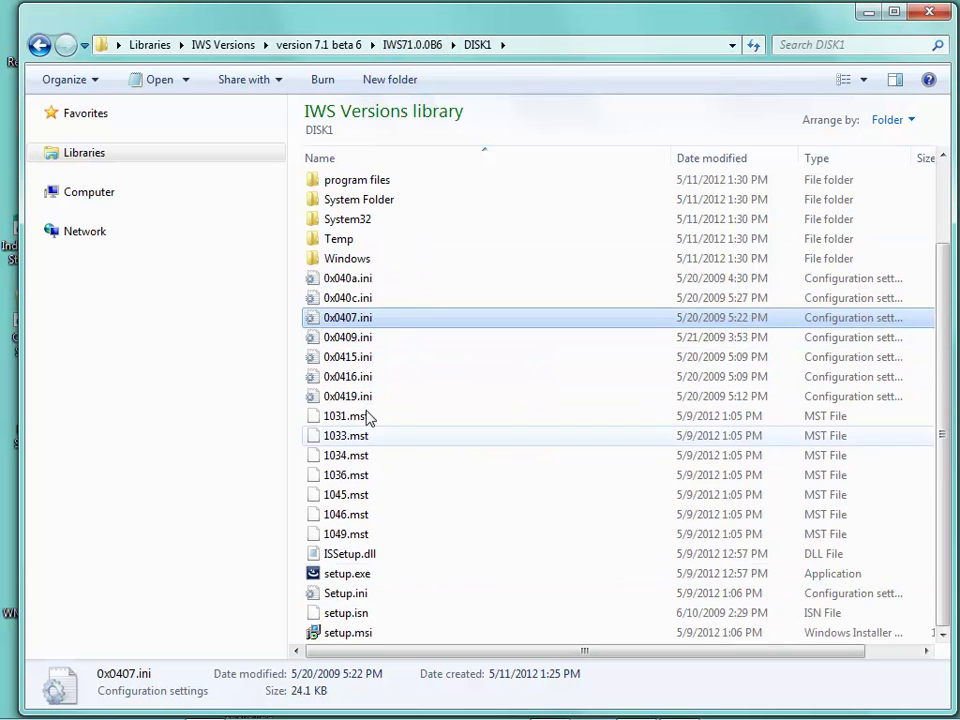
{"action": "scroll", "coordinate": [369, 378], "scroll_direction": "up", "scroll_amount": 2}
{"action": "scroll", "coordinate": [360, 490], "scroll_direction": "down", "scroll_amount": 2}
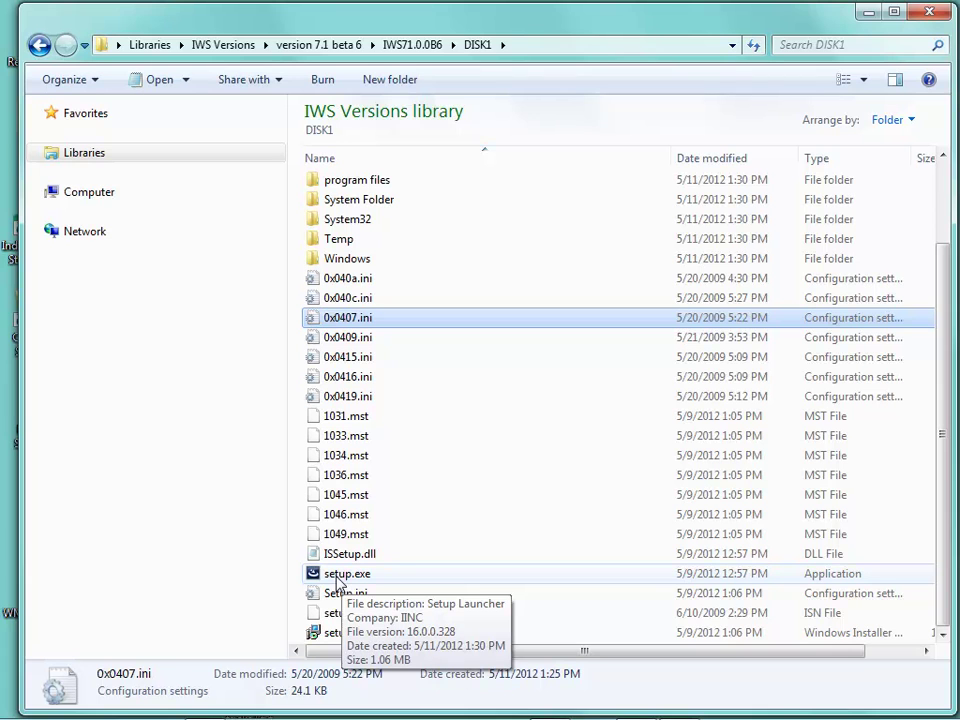
Launch setup.exe in English (United States), pass the Welcome page, and scroll the license text
{"action": "double_click", "coordinate": [335, 577]}
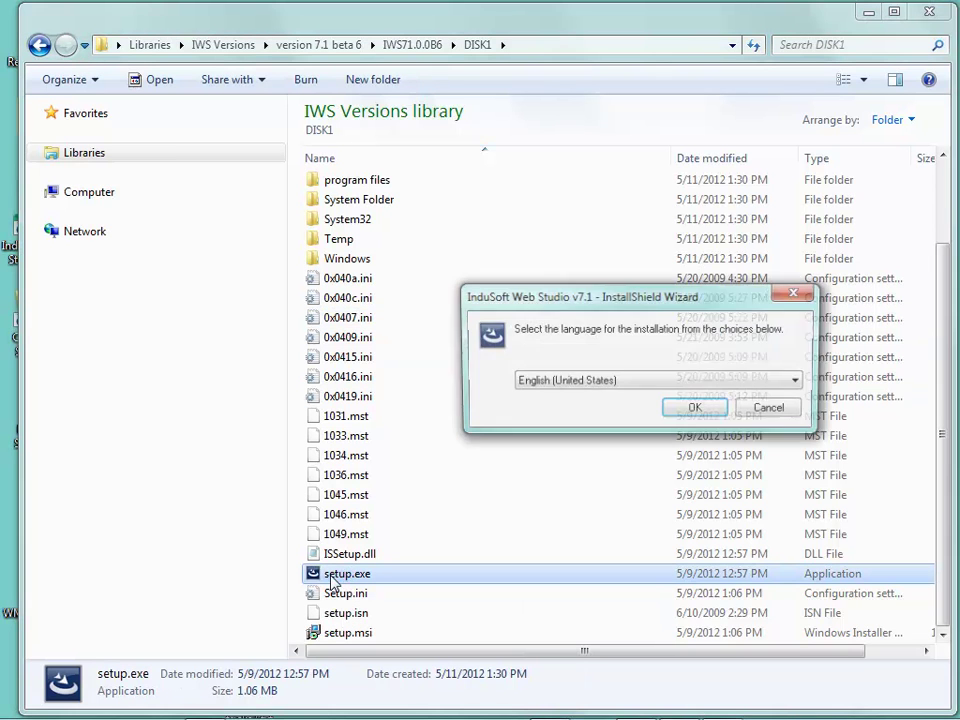
{"action": "left_click", "coordinate": [685, 420]}
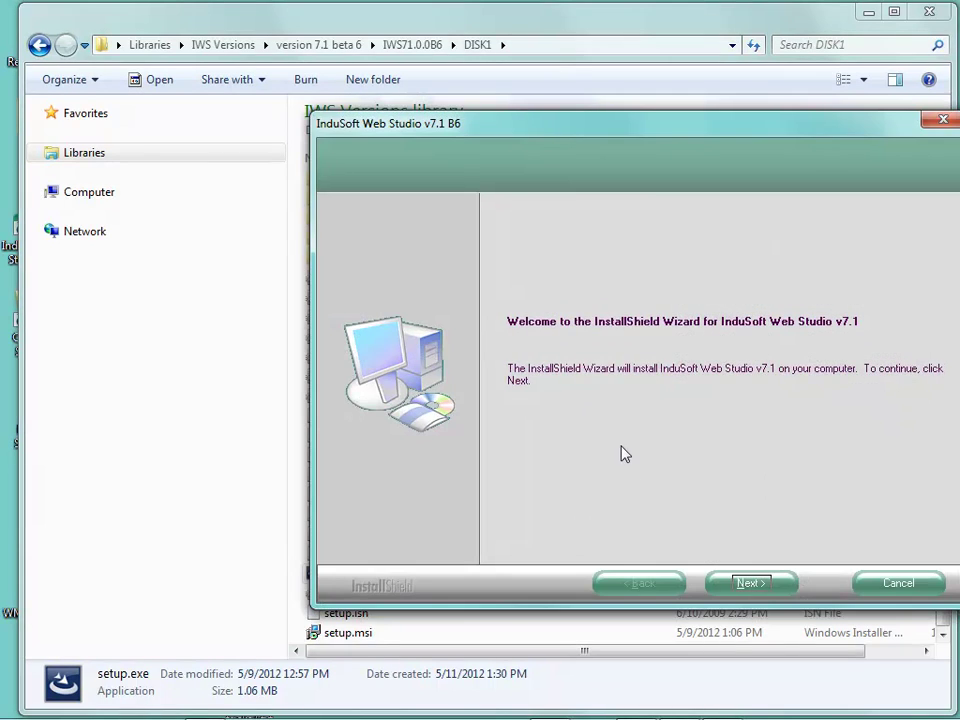
{"action": "left_click", "coordinate": [752, 586]}
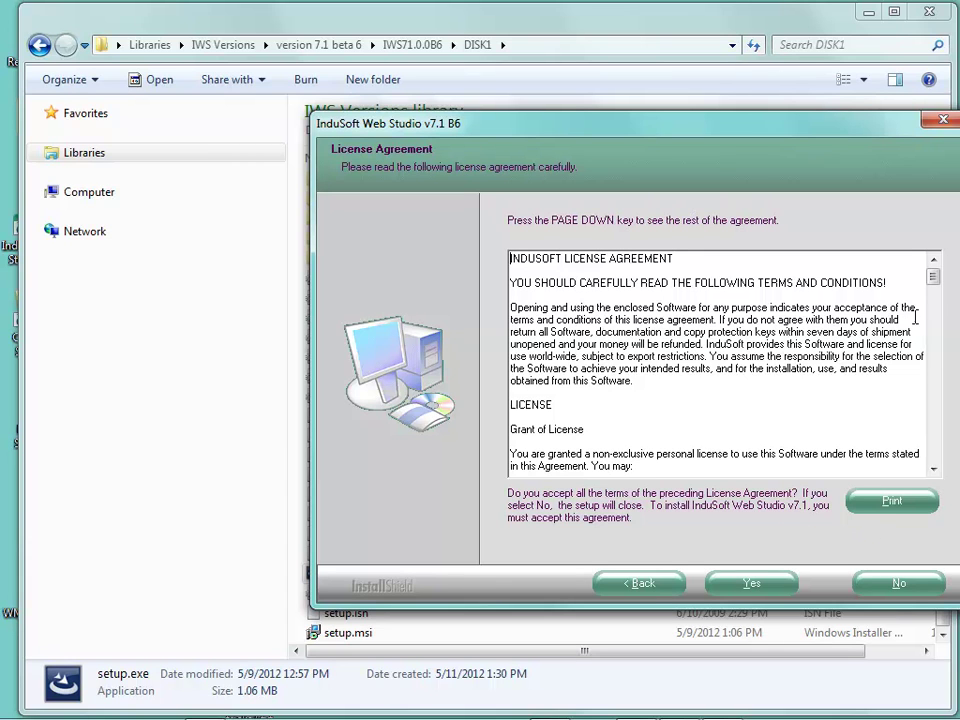
{"action": "left_click_drag", "start_coordinate": [936, 285], "coordinate": [887, 381]}
Accept the license agreement and enter CoName as the company name on Customer Information
{"action": "left_click", "coordinate": [752, 586]}
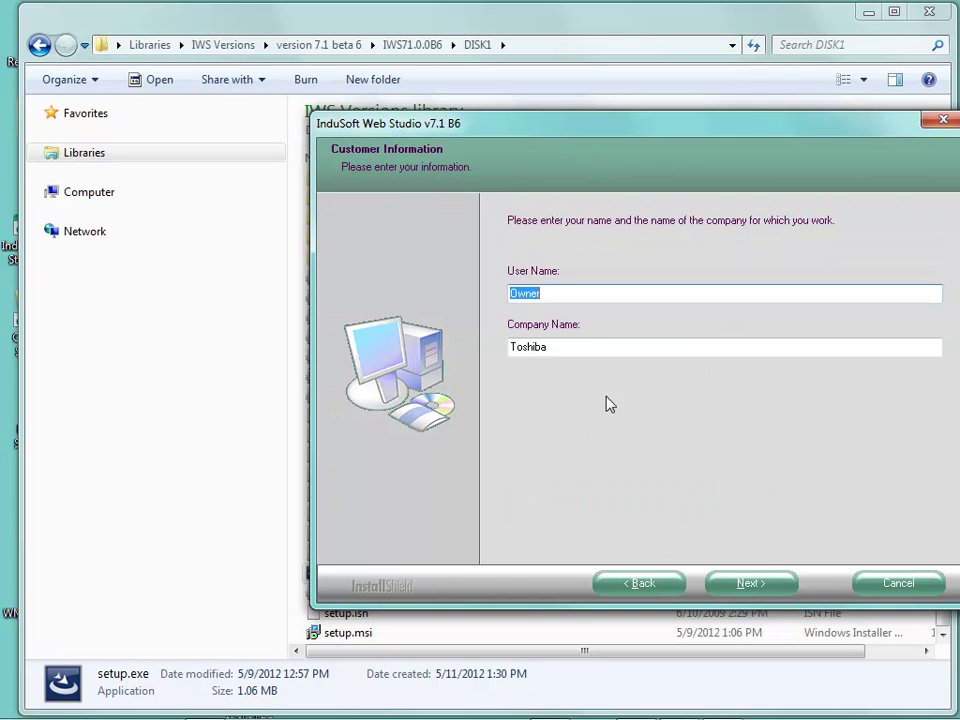
{"action": "key", "text": "Tab"}
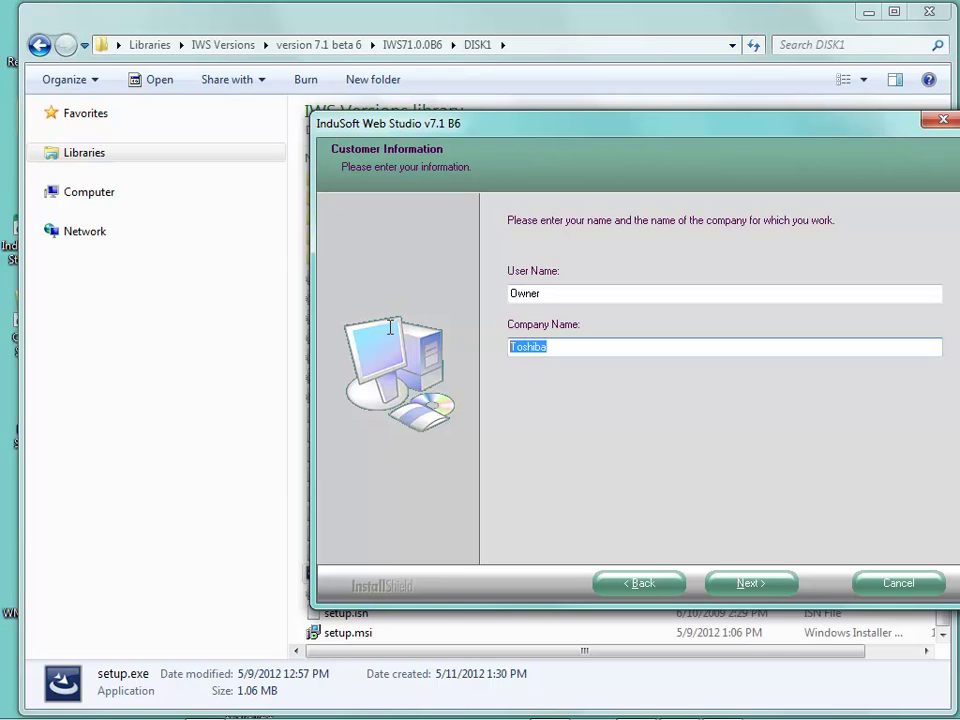
{"action": "type", "text": "Cona"}
{"action": "key", "text": "BackSpace"}
{"action": "key", "text": "BackSpace"}
{"action": "type", "text": "Name"}
{"action": "left_click", "coordinate": [741, 586]}
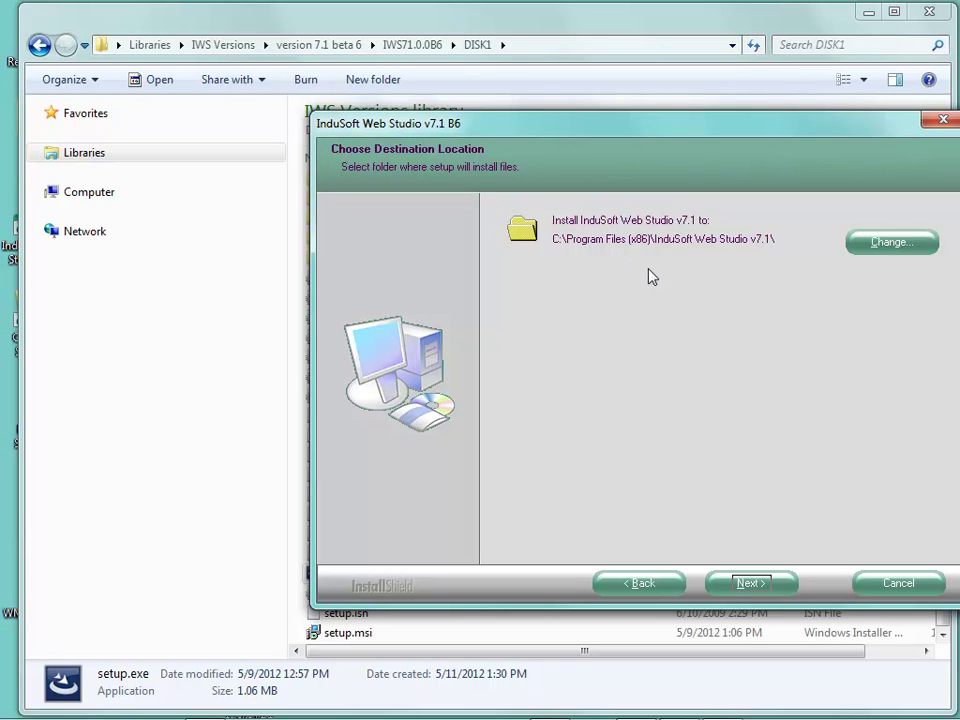
Keep the default C:\Program Files (x86)\InduSoft Web Studio v7.1\ folder and scroll the feature list to Collaboration Tools
{"action": "left_click", "coordinate": [751, 584]}
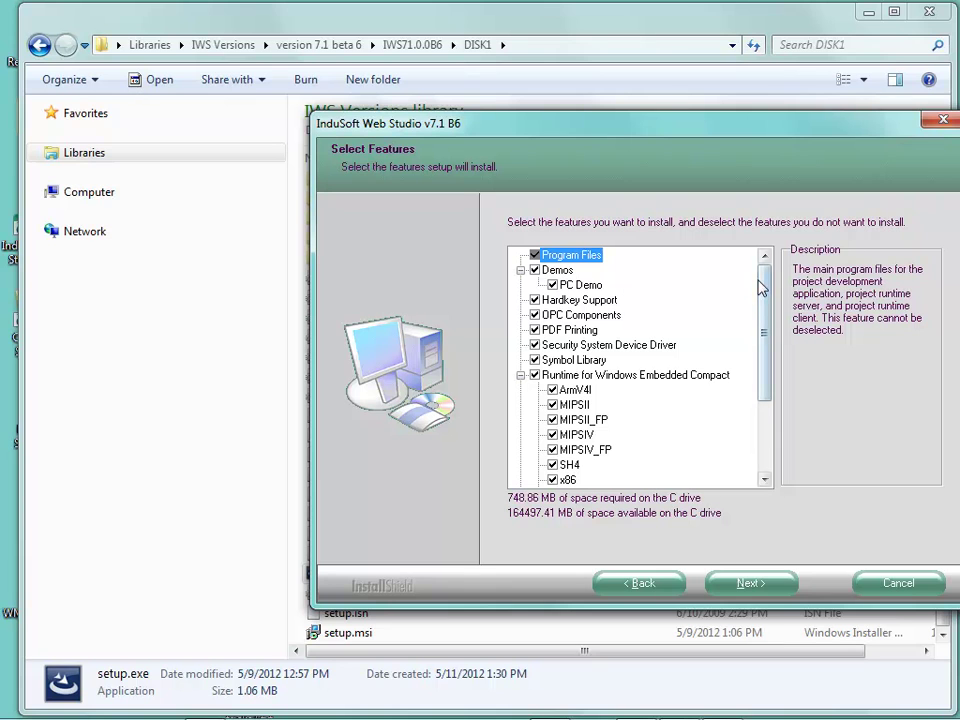
{"action": "left_click_drag", "start_coordinate": [763, 288], "coordinate": [786, 276]}
{"action": "left_click_drag", "start_coordinate": [765, 338], "coordinate": [763, 366]}
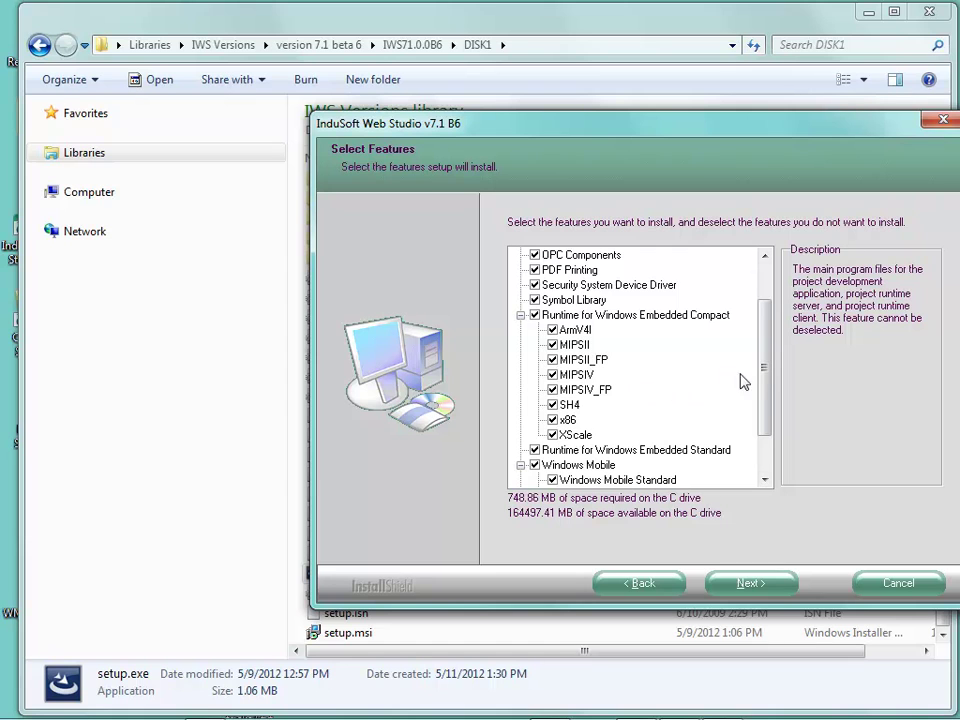
{"action": "mouse_move", "coordinate": [765, 375]}
{"action": "left_mouse_down"}
{"action": "mouse_move", "coordinate": [765, 396]}
{"action": "mouse_move", "coordinate": [771, 375]}
{"action": "left_mouse_up"}
{"action": "left_click_drag", "start_coordinate": [767, 364], "coordinate": [773, 415]}
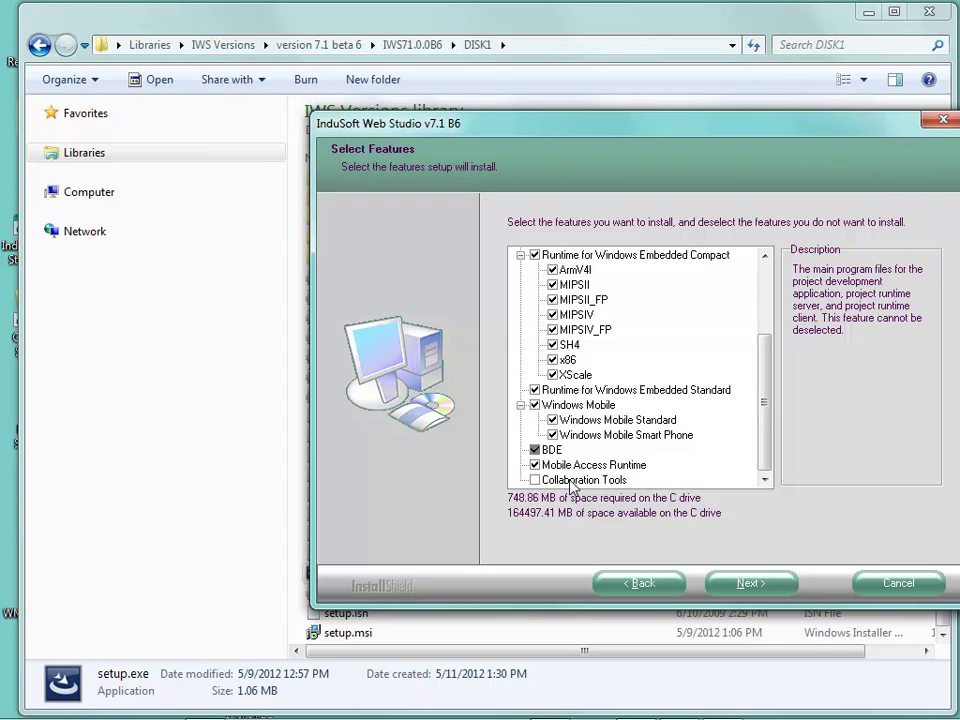
Tick Collaboration Tools (759.54 MB required), review the feature list, and continue
{"action": "left_click", "coordinate": [538, 484]}
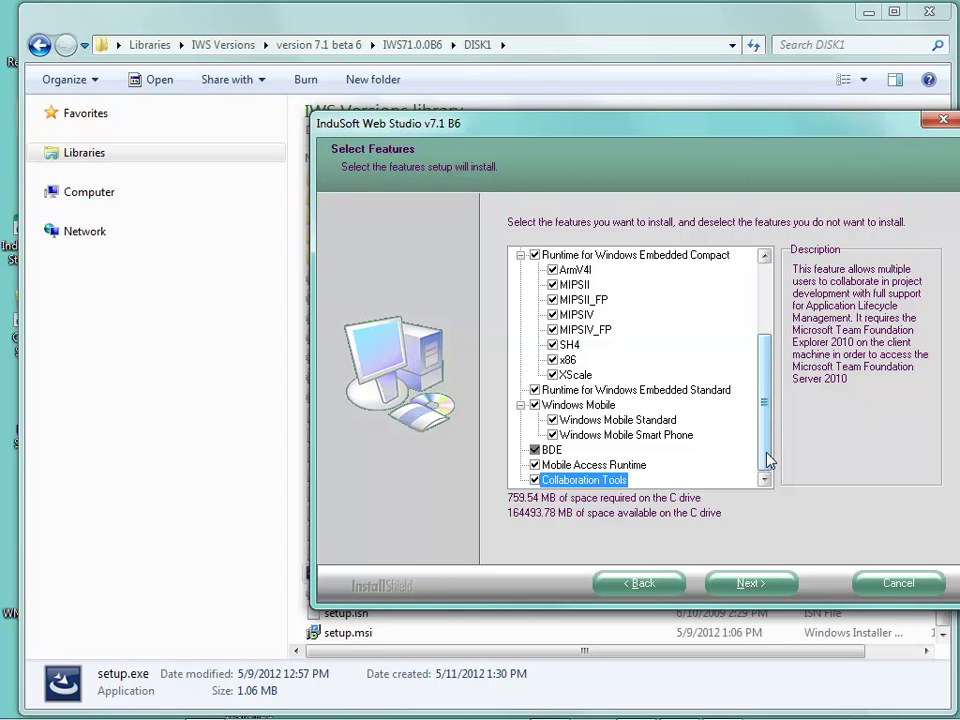
{"action": "left_click_drag", "start_coordinate": [767, 458], "coordinate": [790, 382]}
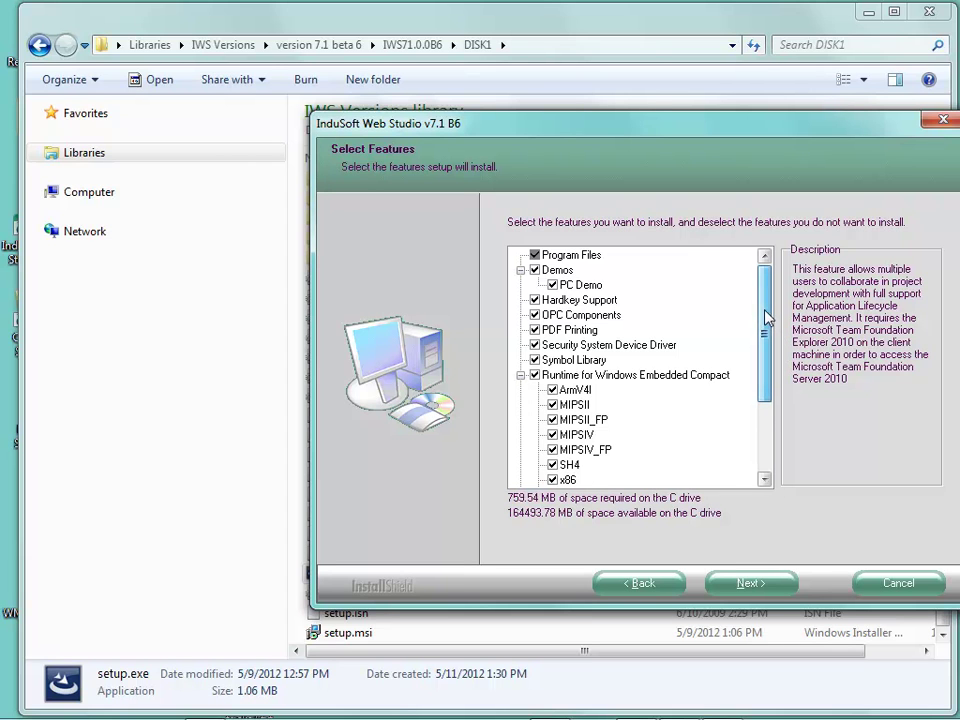
{"action": "left_click_drag", "start_coordinate": [765, 318], "coordinate": [777, 392]}
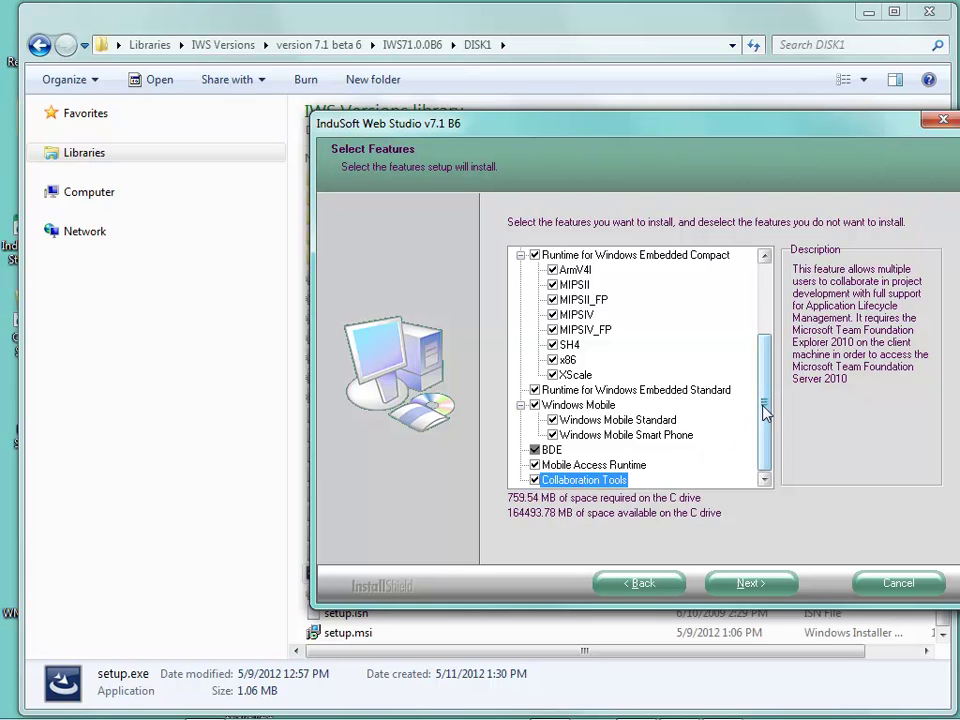
{"action": "left_click_drag", "start_coordinate": [767, 407], "coordinate": [767, 337]}
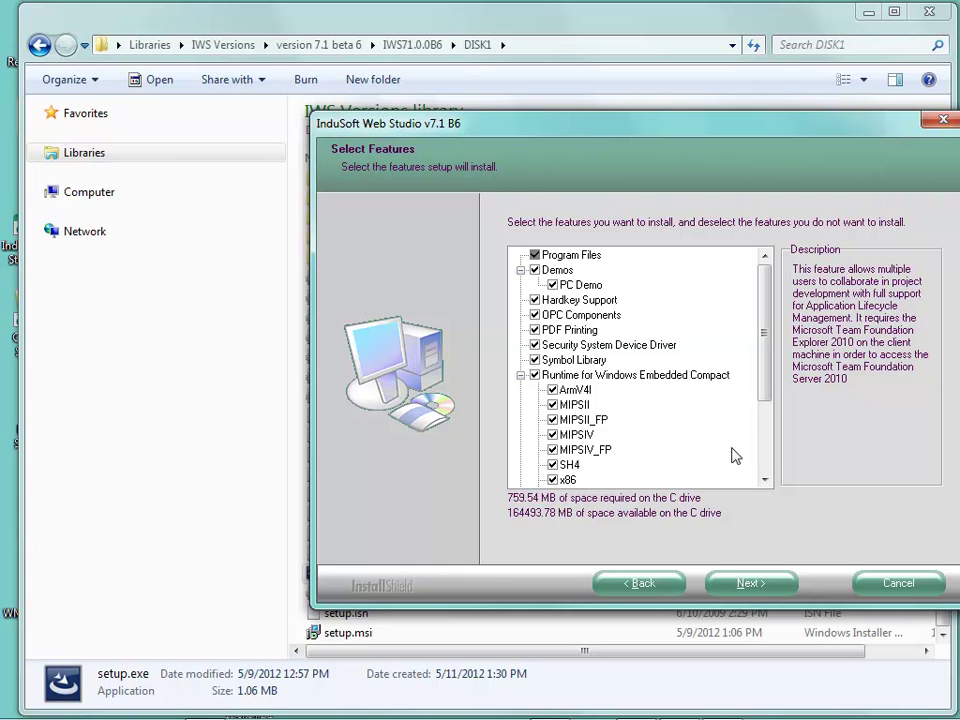
{"action": "left_click", "coordinate": [752, 584]}
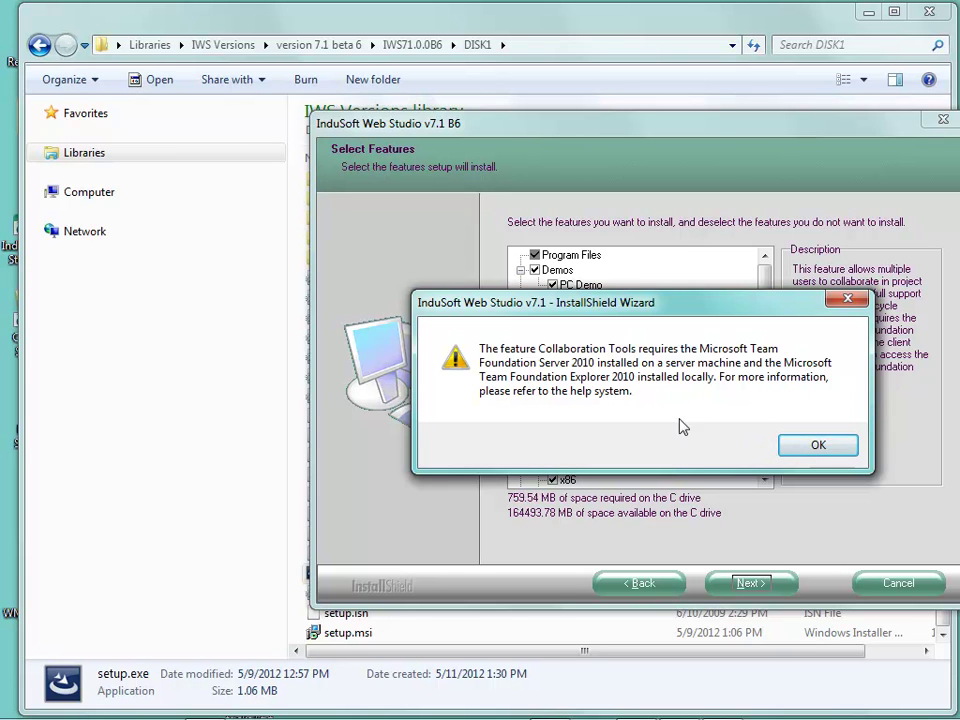
Dismiss the Team Foundation Server warning and start the installation, nudging the progress window left
{"action": "left_click", "coordinate": [806, 450]}
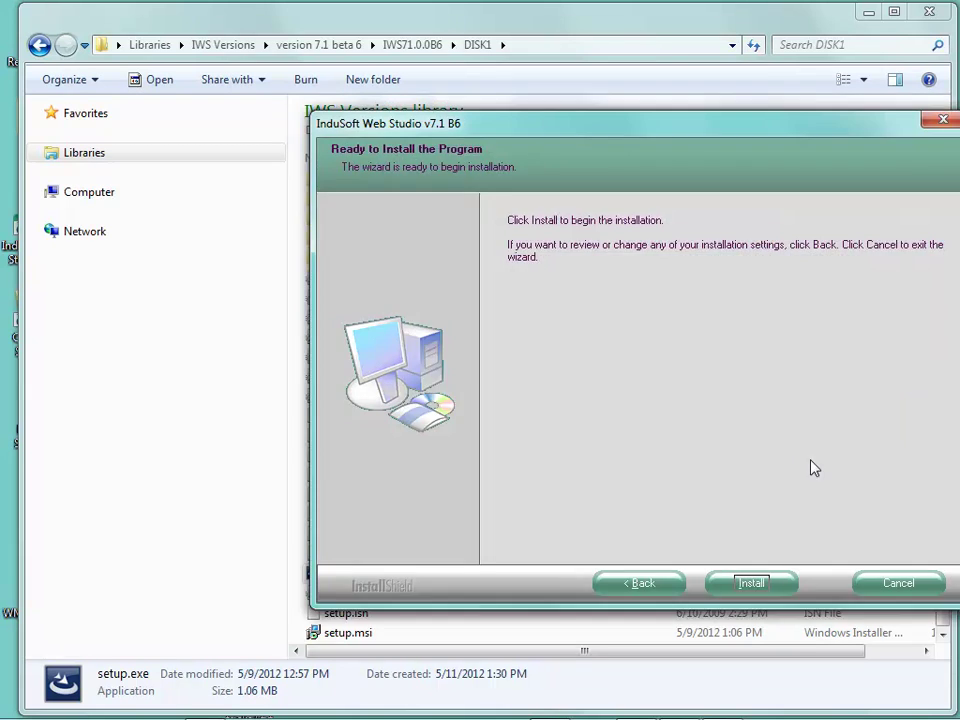
{"action": "left_click", "coordinate": [748, 584]}
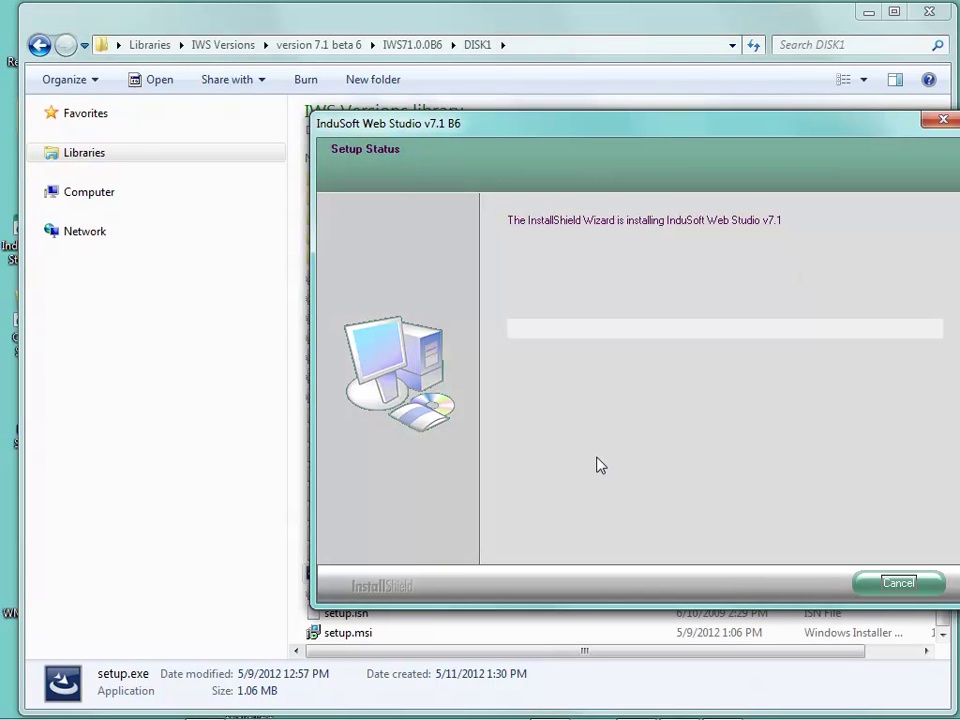
{"action": "left_click_drag", "start_coordinate": [596, 126], "coordinate": [577, 127]}
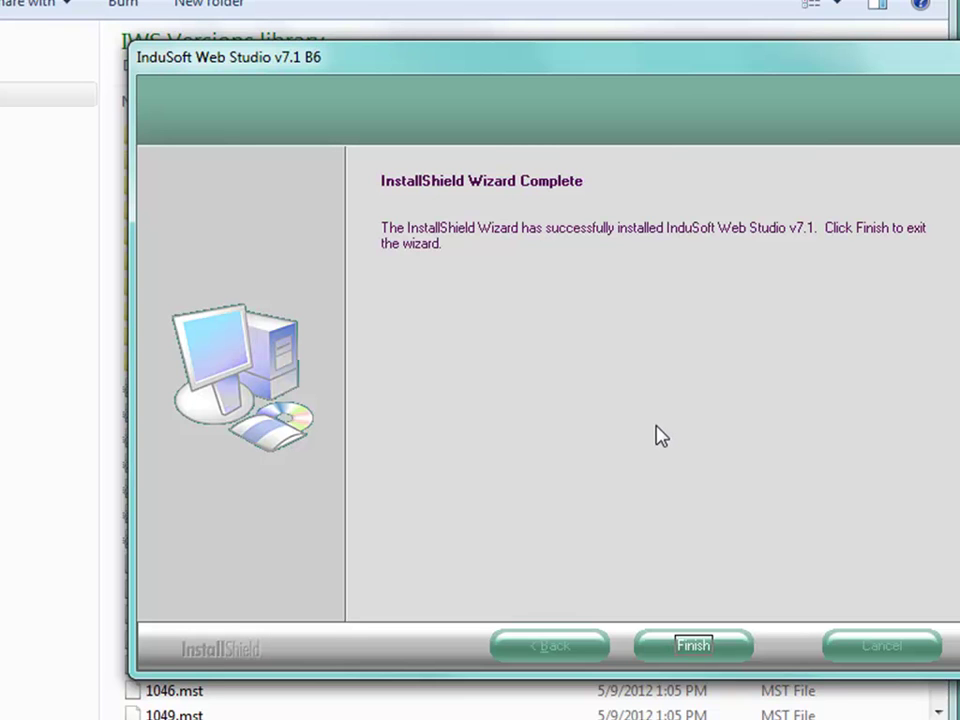
{"action": "left_click", "coordinate": [693, 647]}
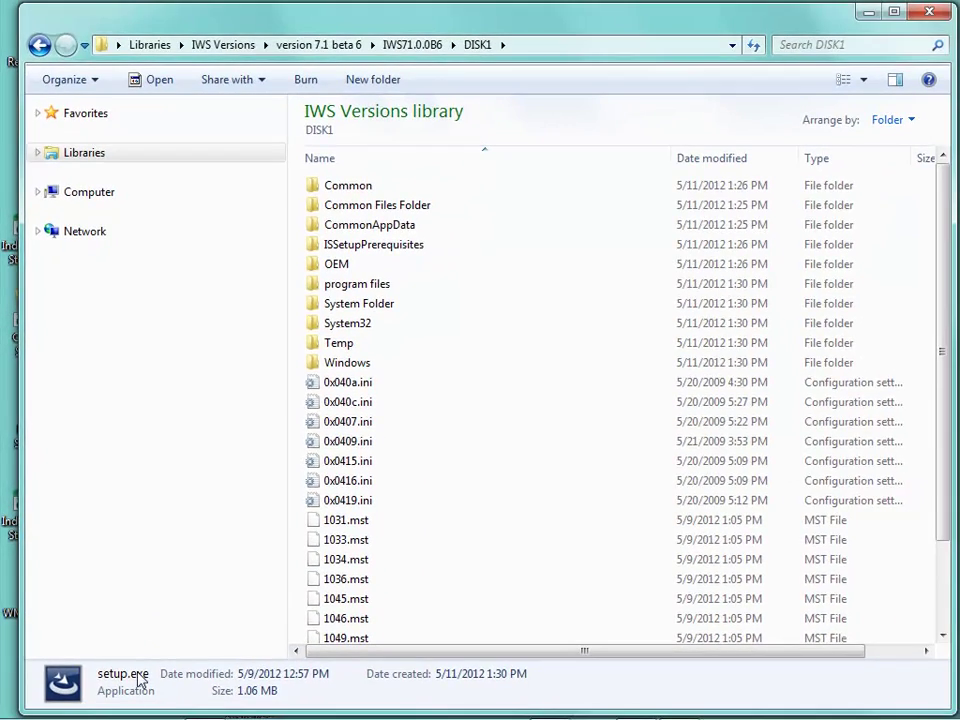
{"action": "mouse_move", "coordinate": [55, 716]}
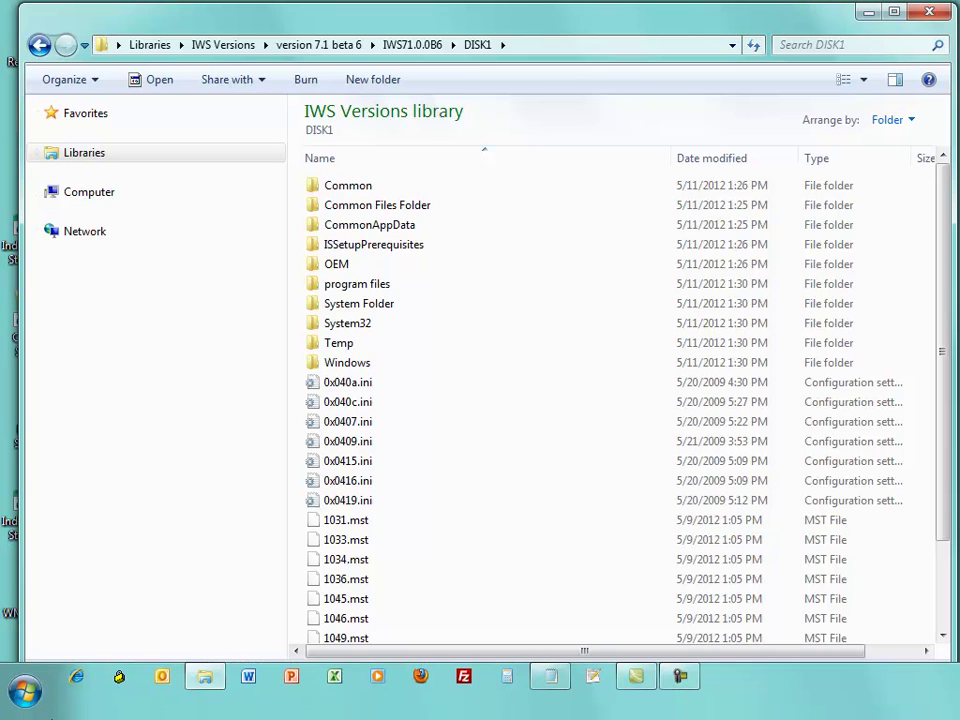
Open Control Panel from the Start menu and go to its Network and Internet category
{"action": "left_click", "coordinate": [30, 705]}
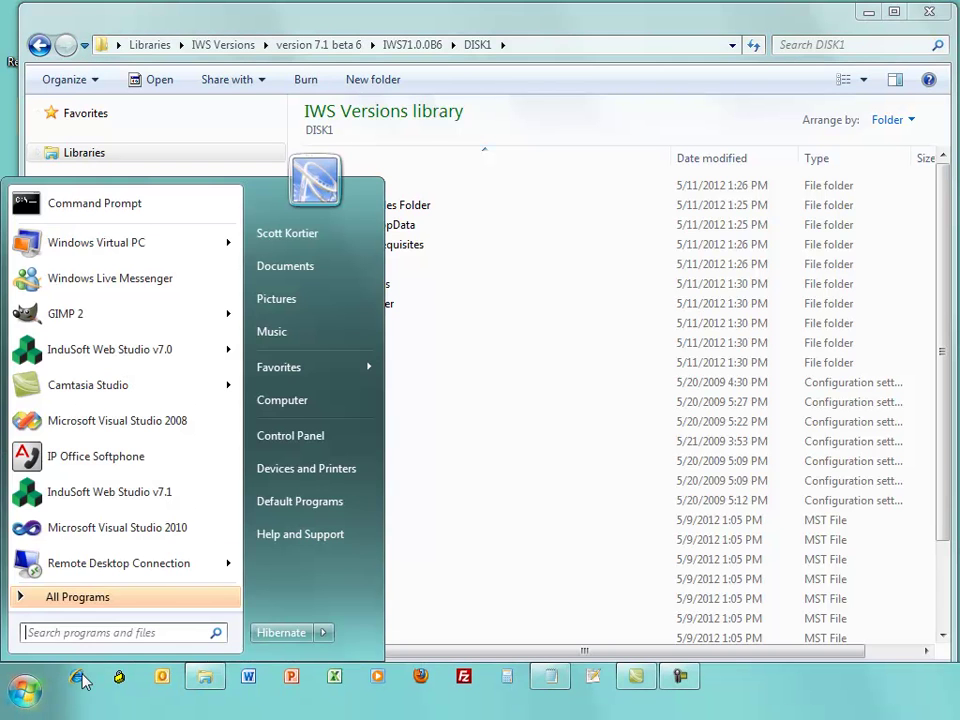
{"action": "left_click", "coordinate": [281, 439]}
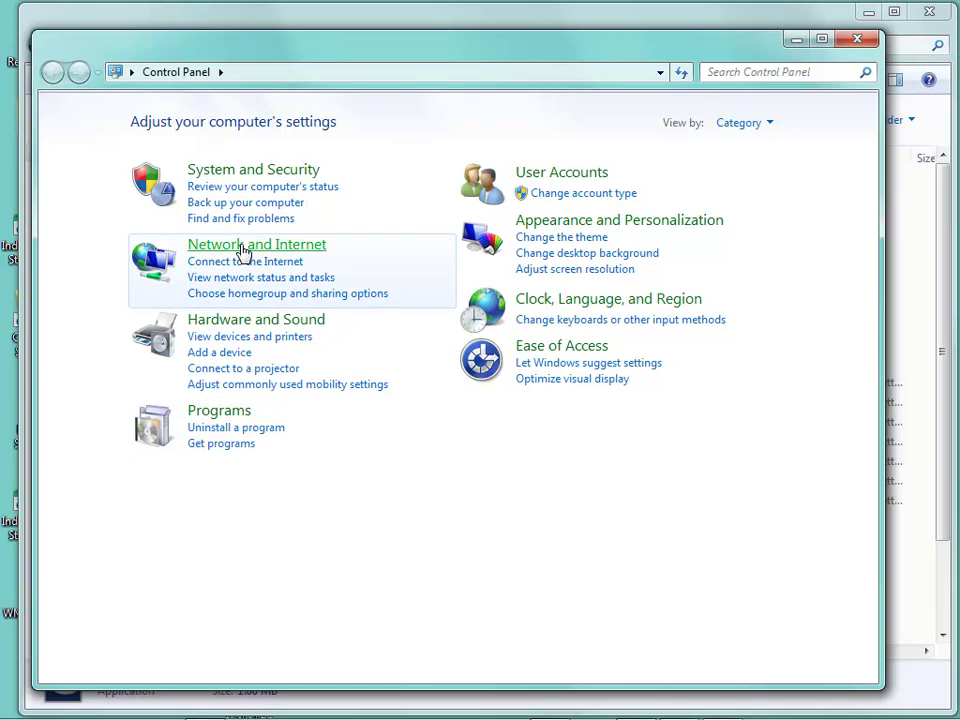
{"action": "left_click", "coordinate": [241, 250]}
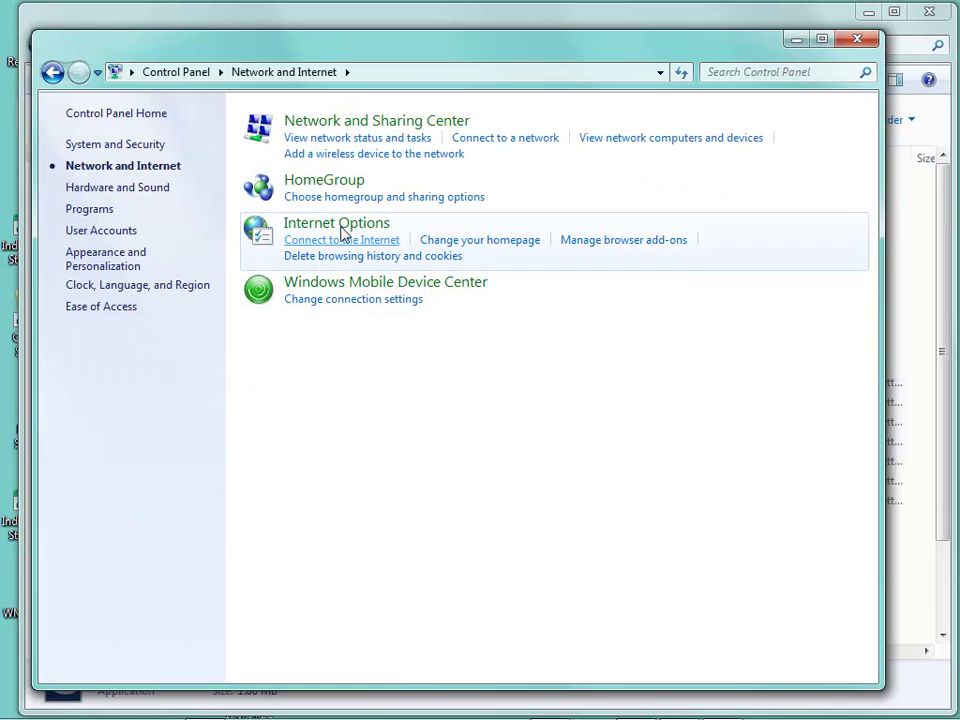
Open Network and Sharing Center, list the four network adapters, and open the Advanced menu
{"action": "left_click", "coordinate": [335, 122]}
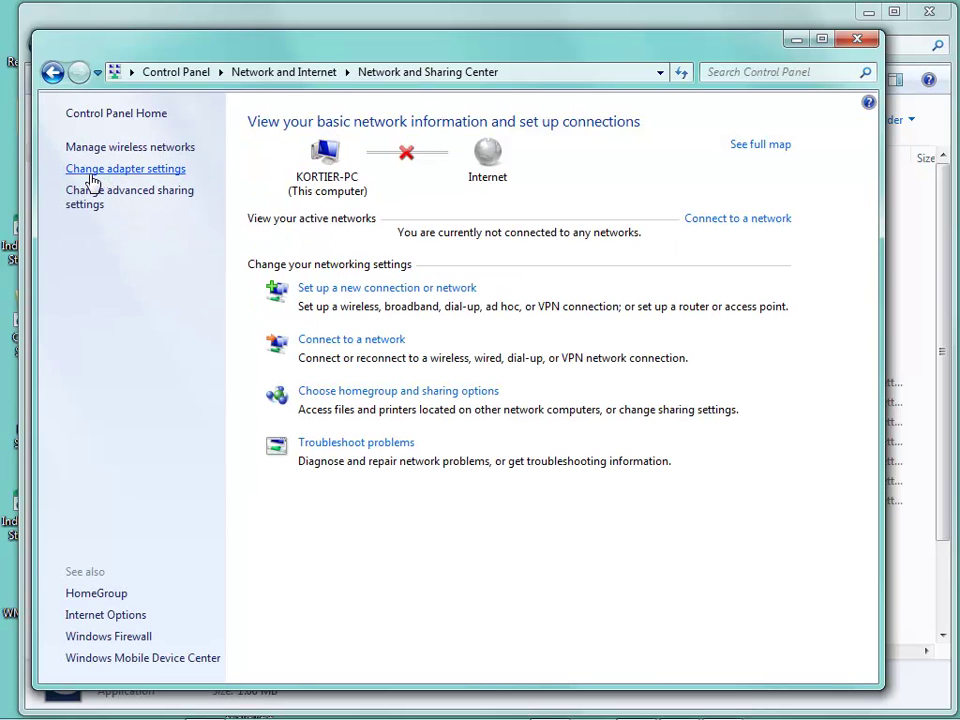
{"action": "left_click", "coordinate": [91, 170]}
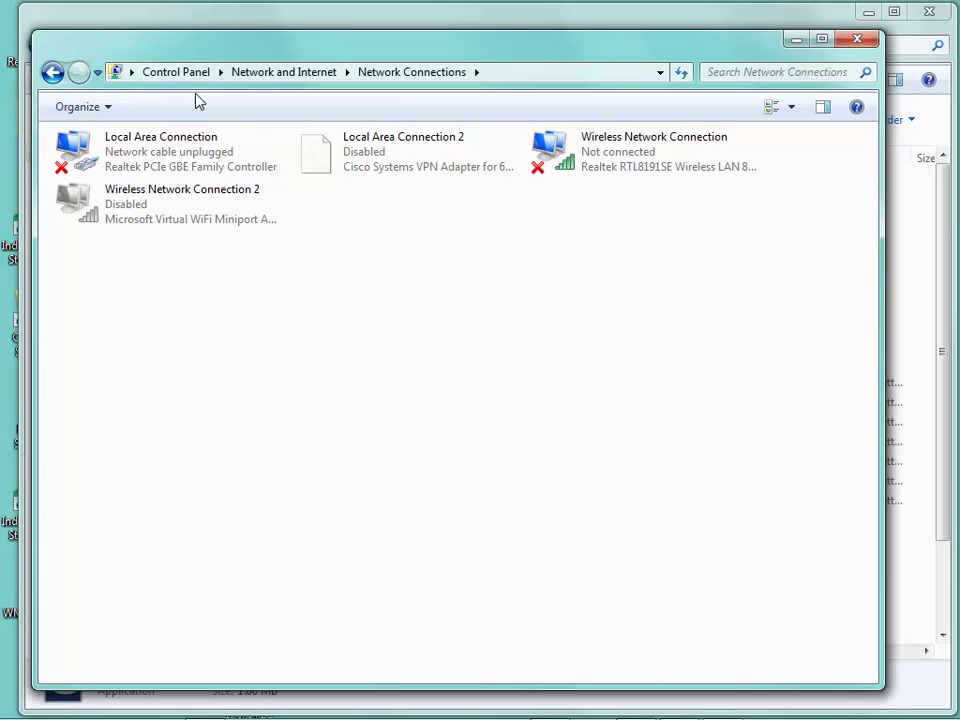
{"action": "key", "text": "alt"}
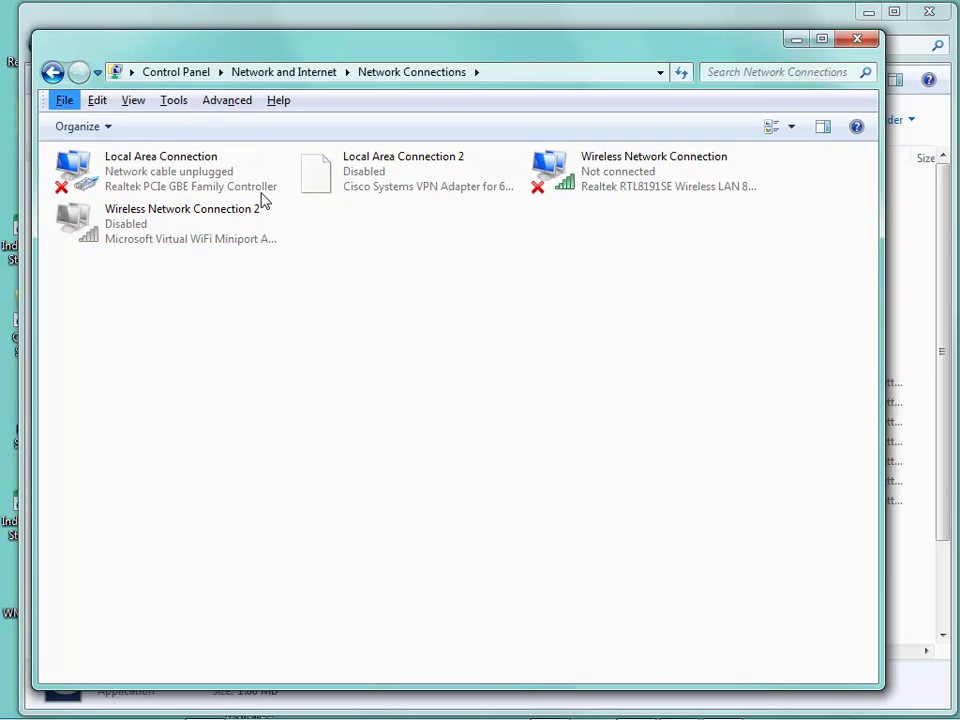
{"action": "left_click", "coordinate": [229, 103]}
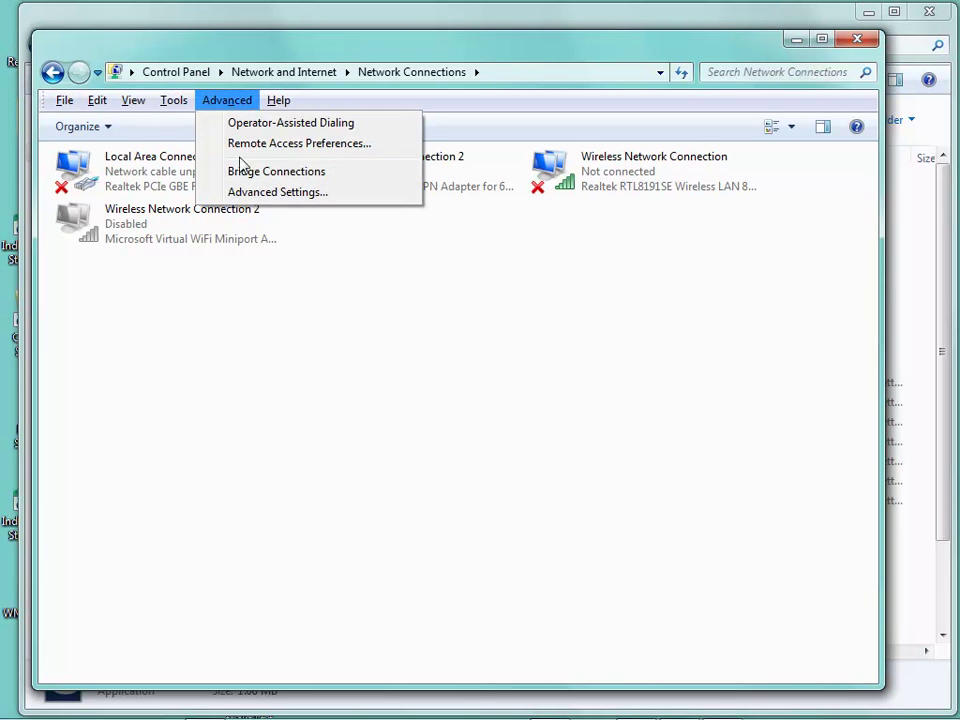
Inspect Advanced Settings' adapter order and bindings, with Local Area Connection first, and confirm with OK
{"action": "left_click", "coordinate": [245, 193]}
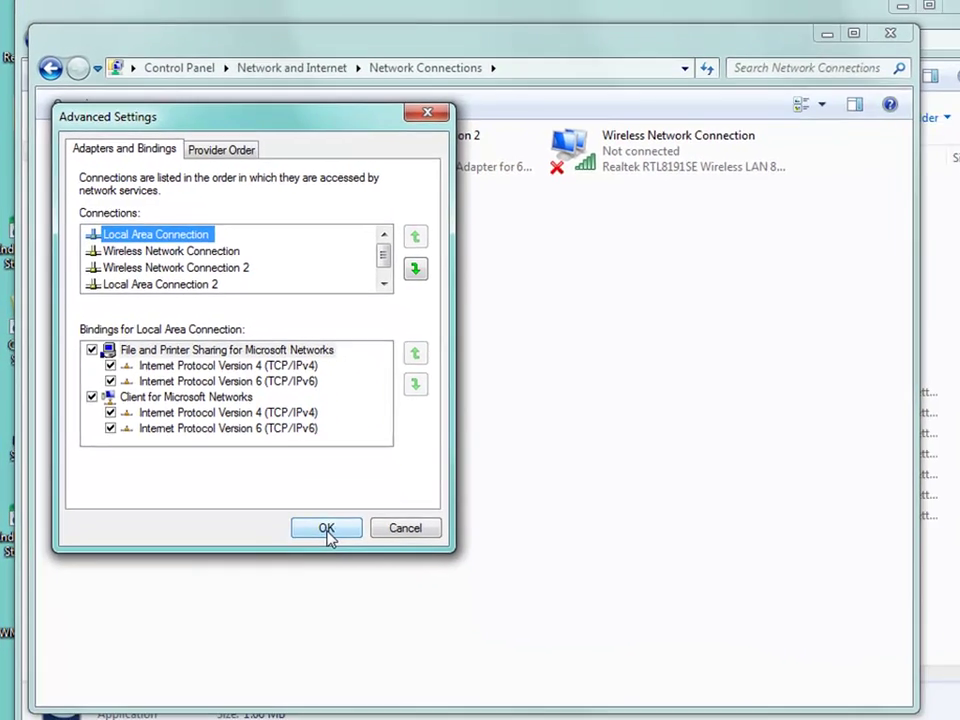
{"action": "left_click", "coordinate": [406, 608]}
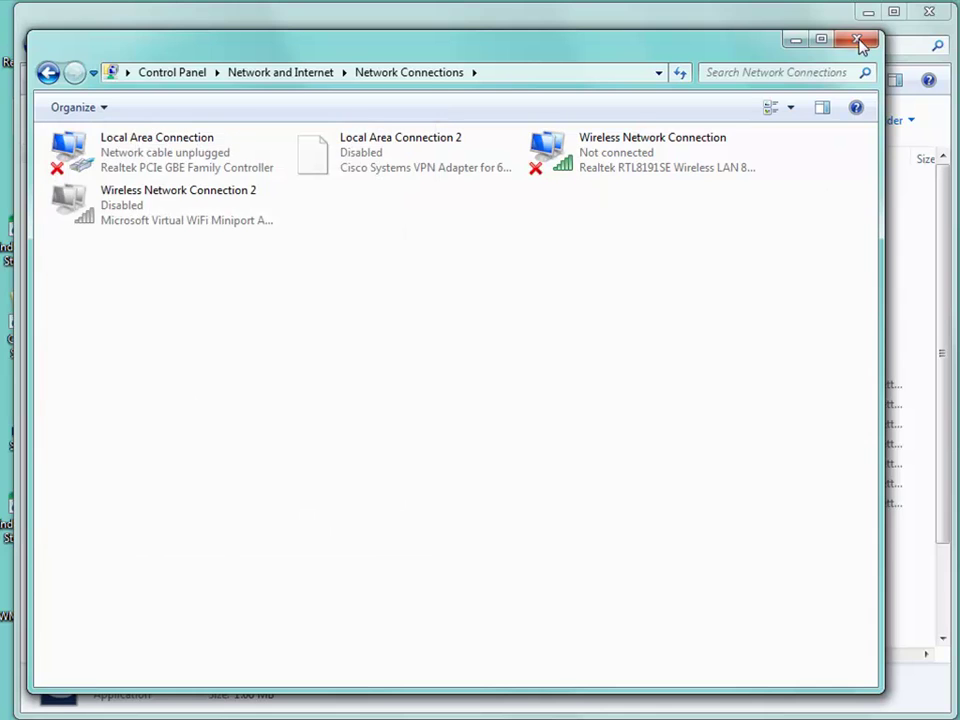
Close Network Connections and expand the InduSoft Web Studio v7.1 folder under All Programs
{"action": "left_click", "coordinate": [858, 40]}
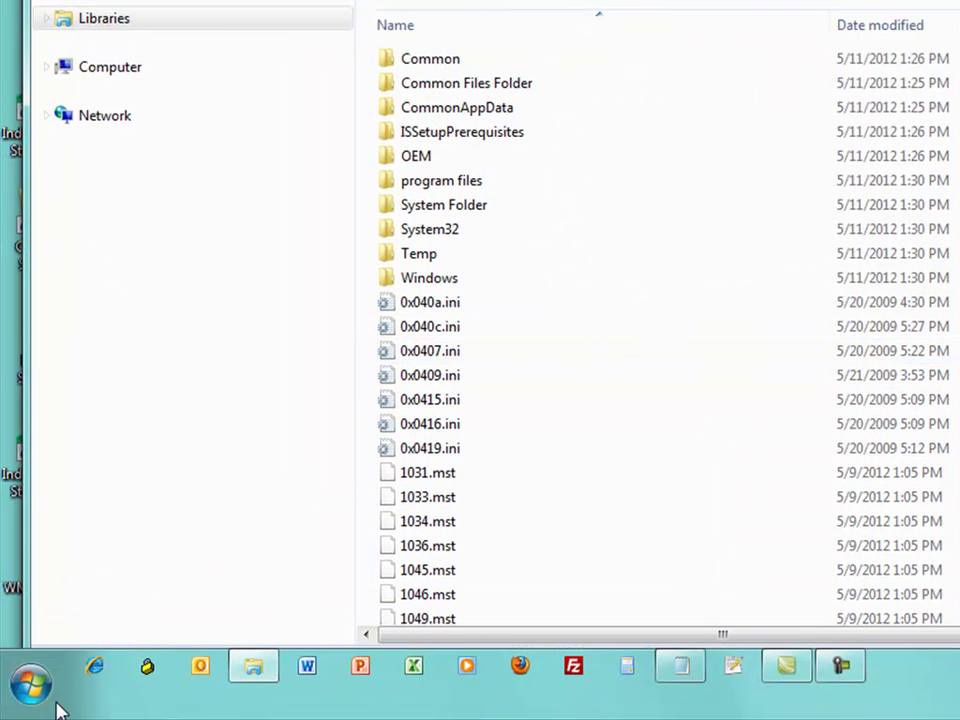
{"action": "left_click", "coordinate": [40, 700]}
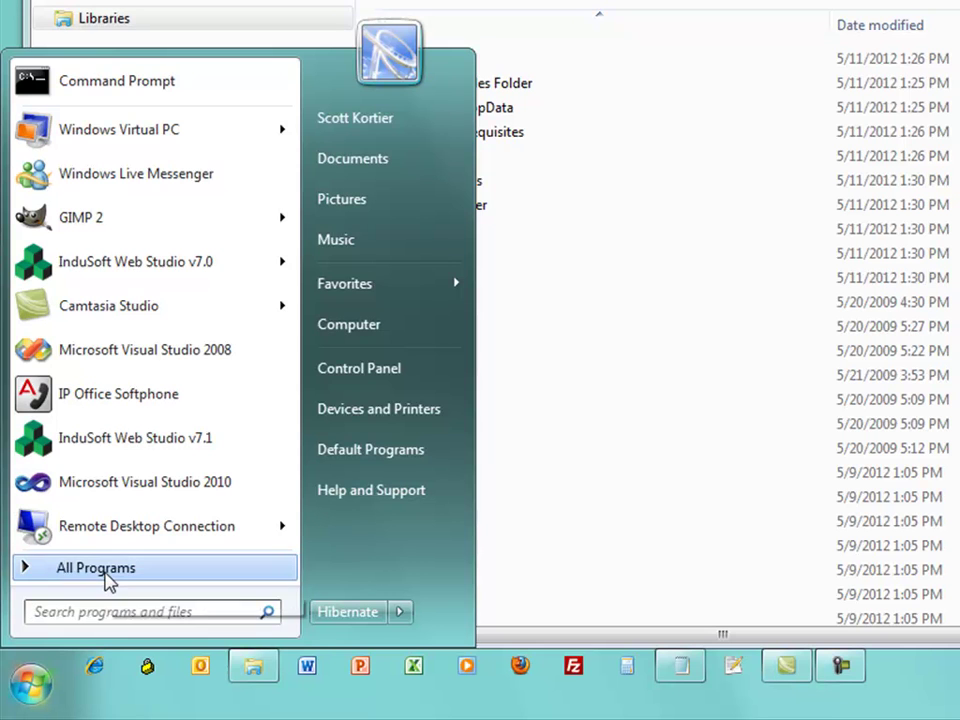
{"action": "mouse_move", "coordinate": [108, 582]}
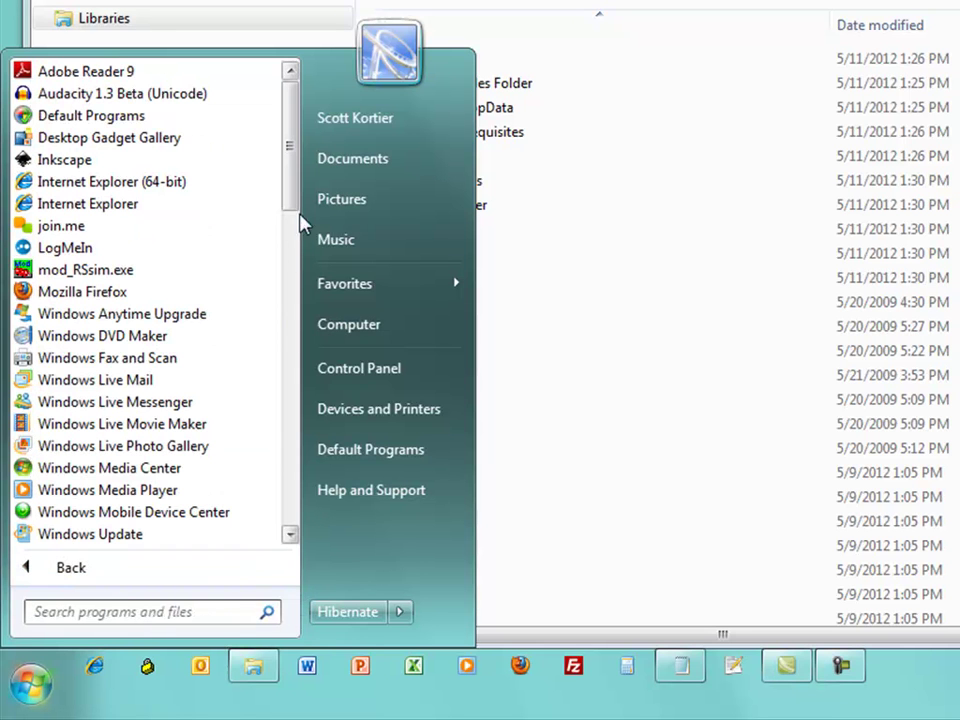
{"action": "scroll", "coordinate": [295, 208], "scroll_direction": "down", "scroll_amount": 1}
{"action": "left_click_drag", "start_coordinate": [295, 208], "coordinate": [300, 364]}
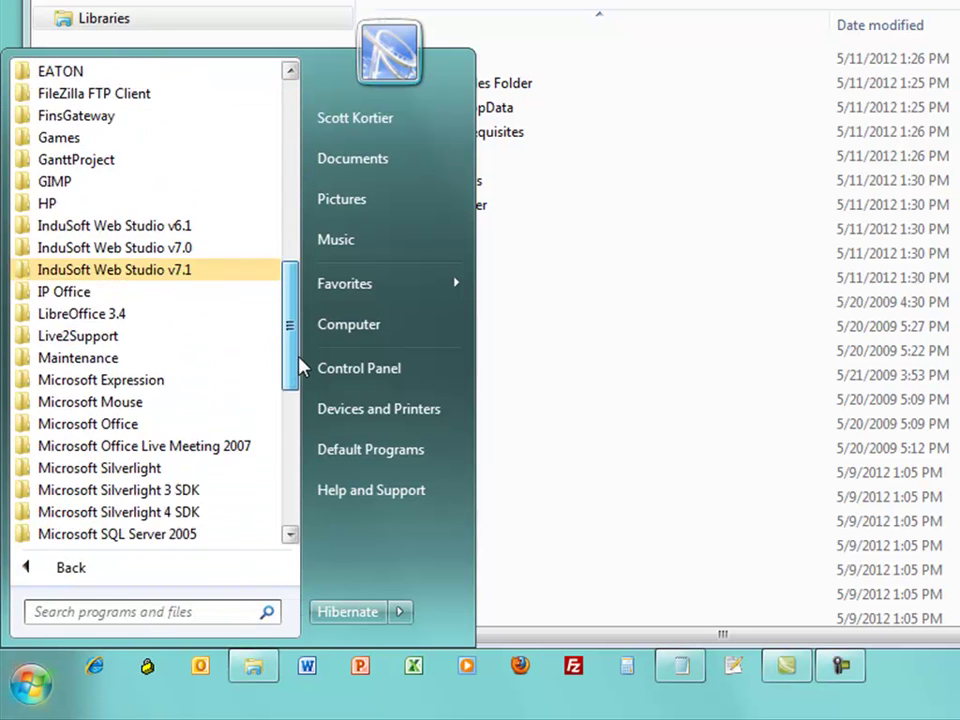
{"action": "left_click", "coordinate": [110, 278]}
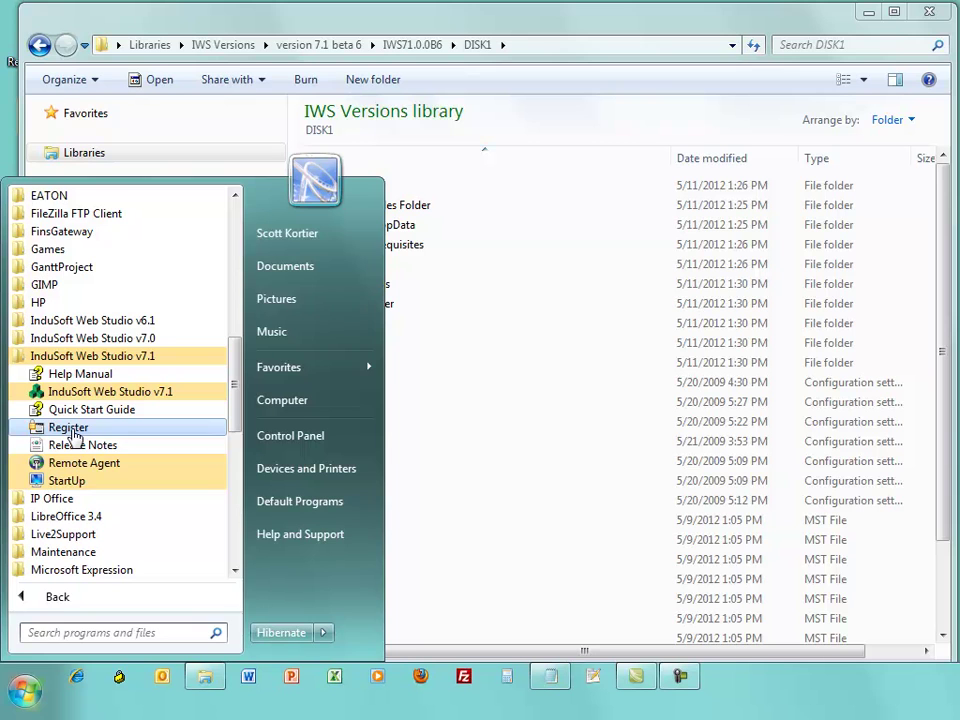
Launch the Register tool and check the hardkey, showing its Advanced Server 7.1 Engineering + Runtime license with 32 drivers
{"action": "left_click", "coordinate": [73, 435]}
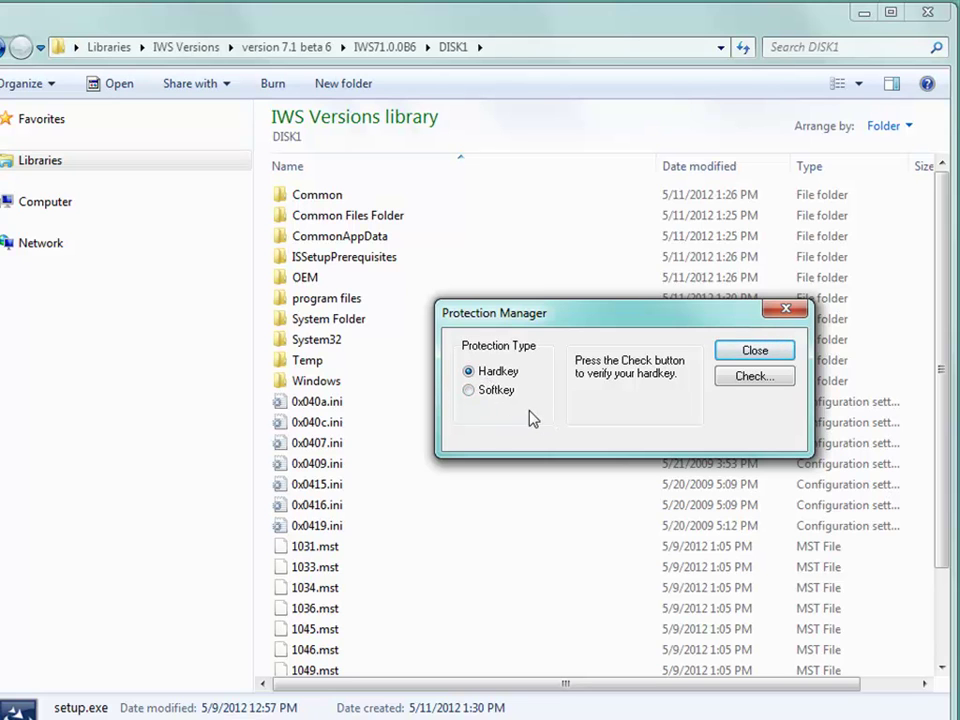
{"action": "left_click", "coordinate": [754, 388]}
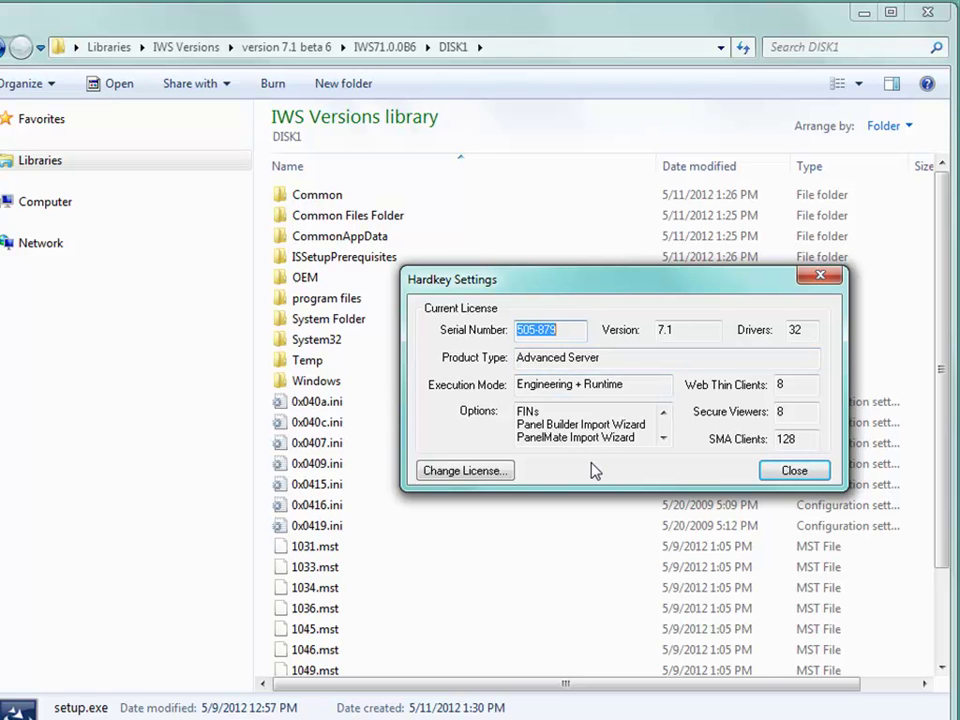
In Change License, select and copy the hardkey's Site Code, then cancel without authorizing
{"action": "left_click", "coordinate": [488, 474]}
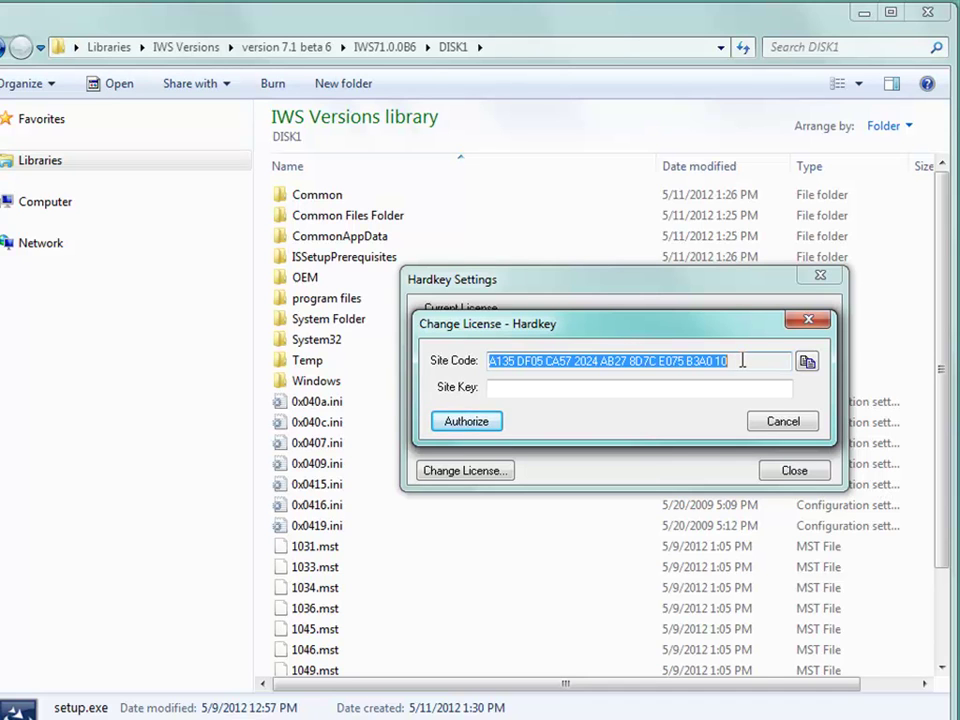
{"action": "left_click", "coordinate": [742, 361]}
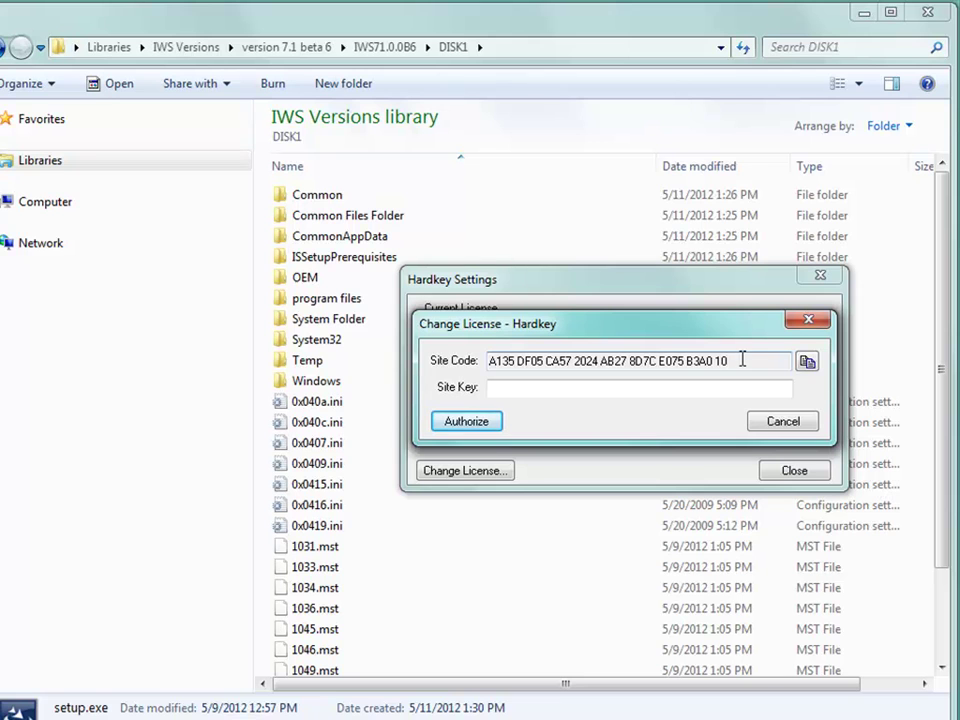
{"action": "left_click_drag", "start_coordinate": [742, 361], "coordinate": [480, 373]}
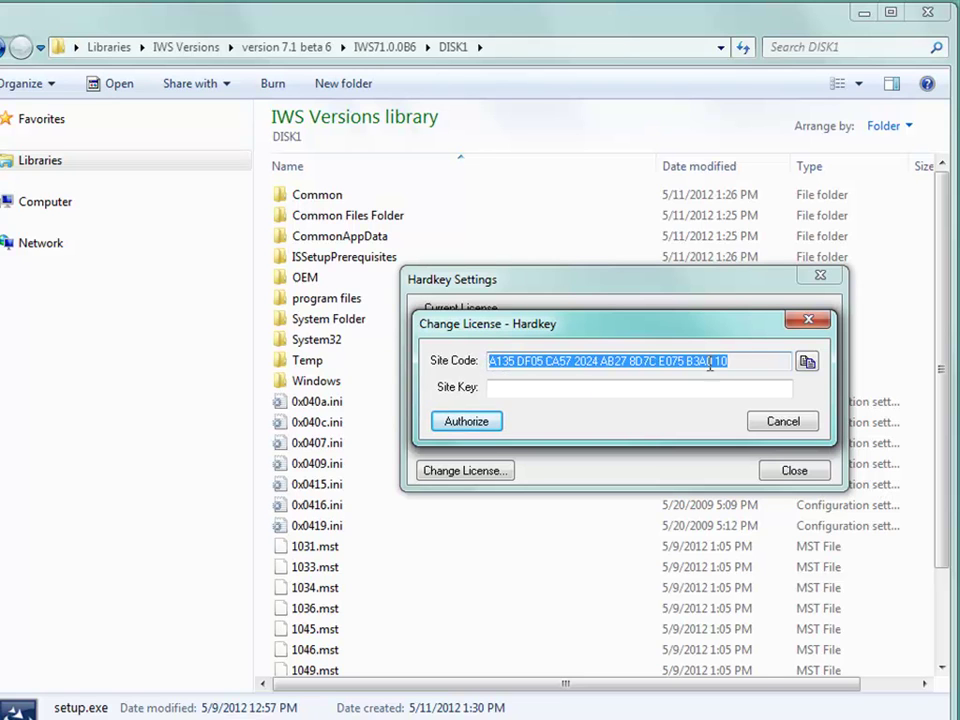
{"action": "left_click", "coordinate": [741, 360]}
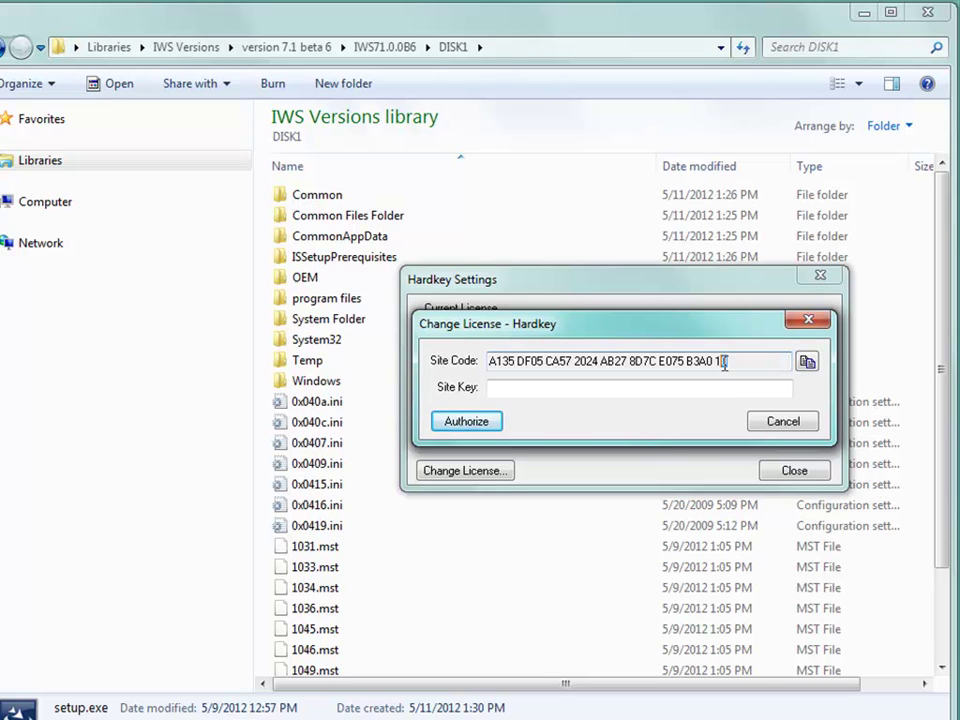
{"action": "left_click", "coordinate": [762, 364]}
{"action": "left_click", "coordinate": [806, 362]}
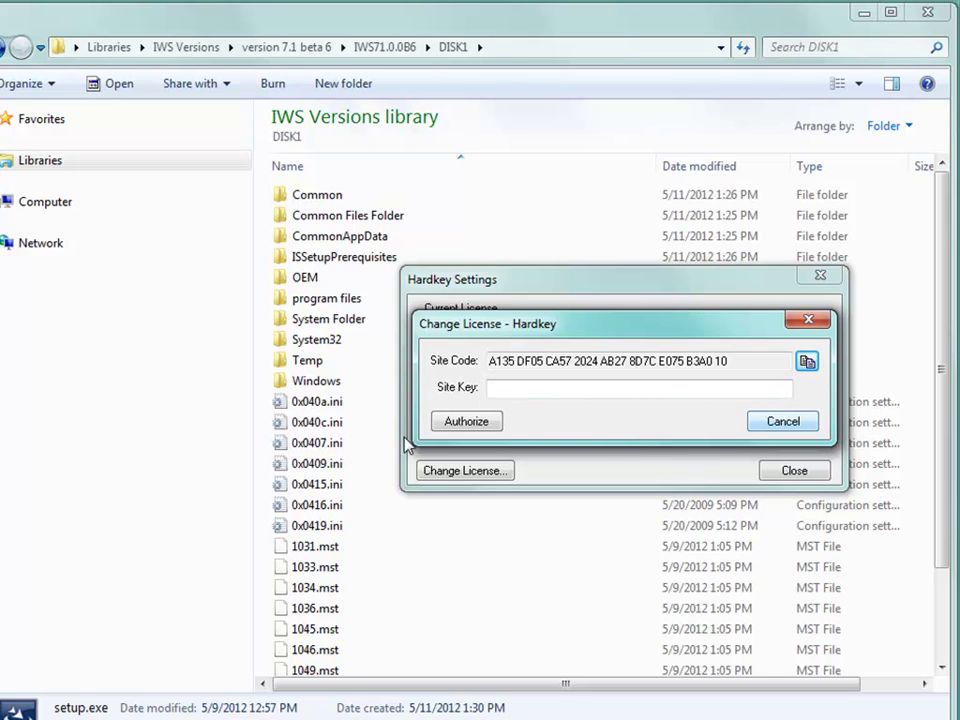
{"action": "left_click", "coordinate": [781, 422]}
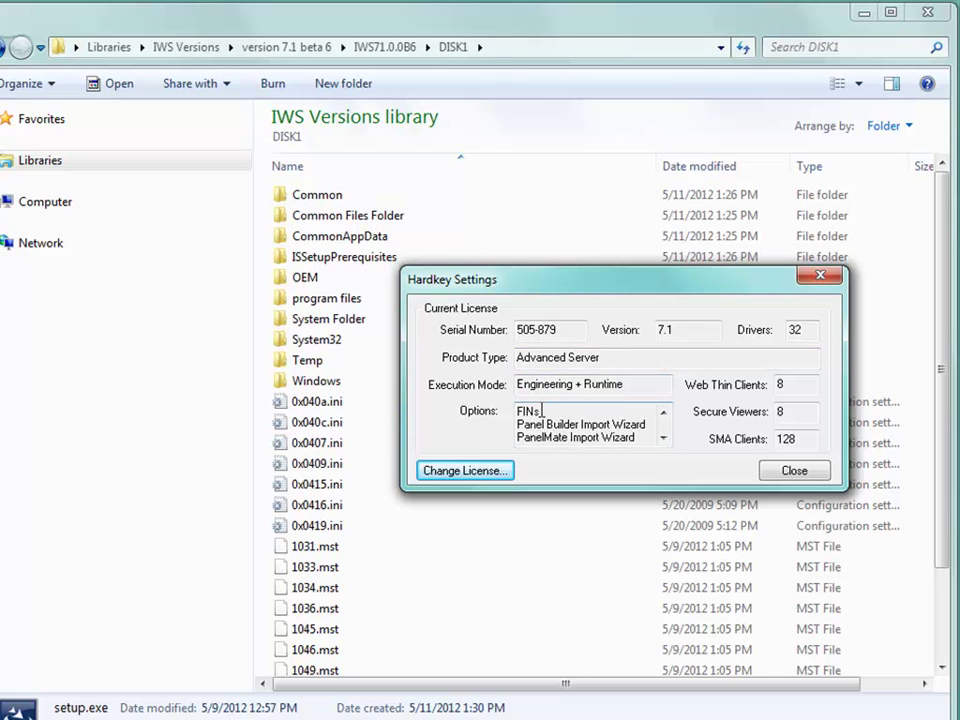
{"action": "double_click", "coordinate": [663, 440]}
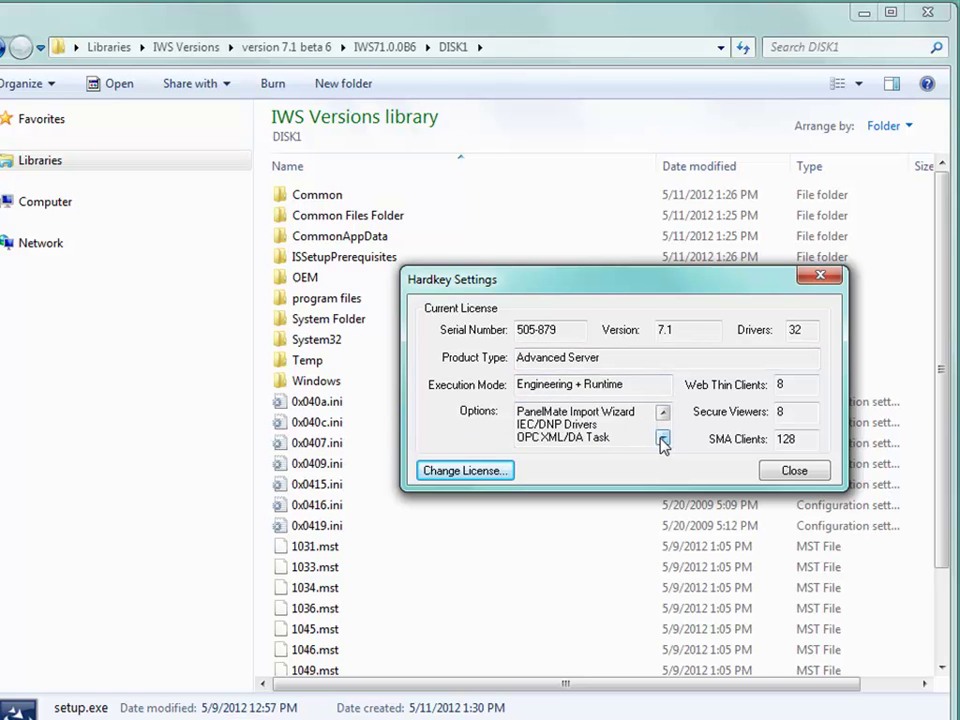
{"action": "left_click", "coordinate": [663, 413]}
{"action": "left_click", "coordinate": [663, 413]}
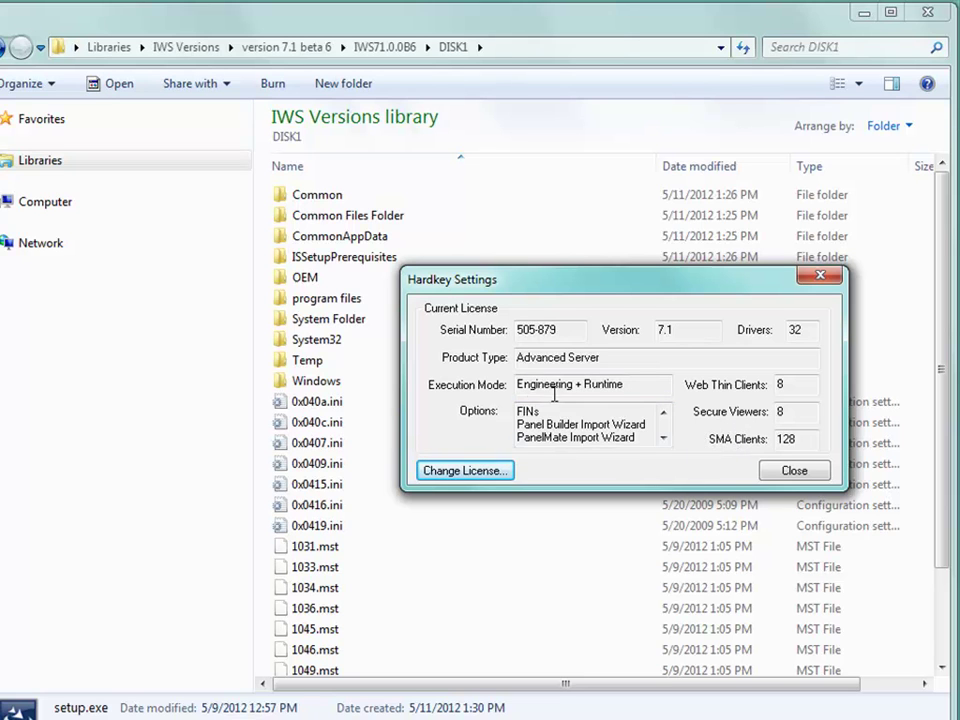
{"action": "left_click_drag", "start_coordinate": [617, 358], "coordinate": [514, 358]}
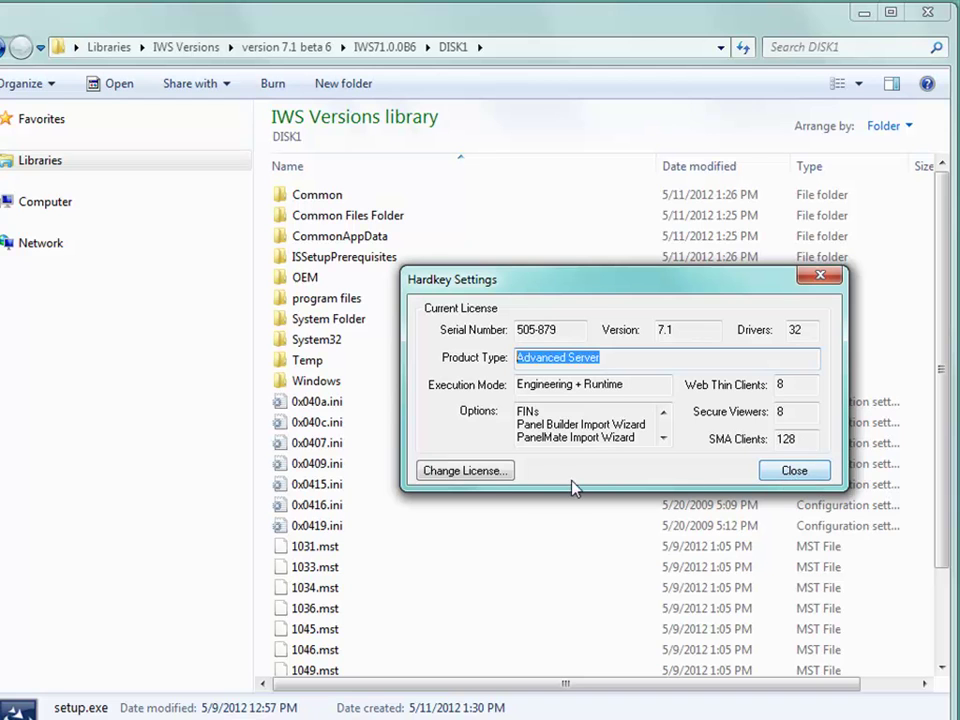
Select the Site Code in Change License, cancel the change, and close Hardkey Settings
{"action": "left_click", "coordinate": [489, 476]}
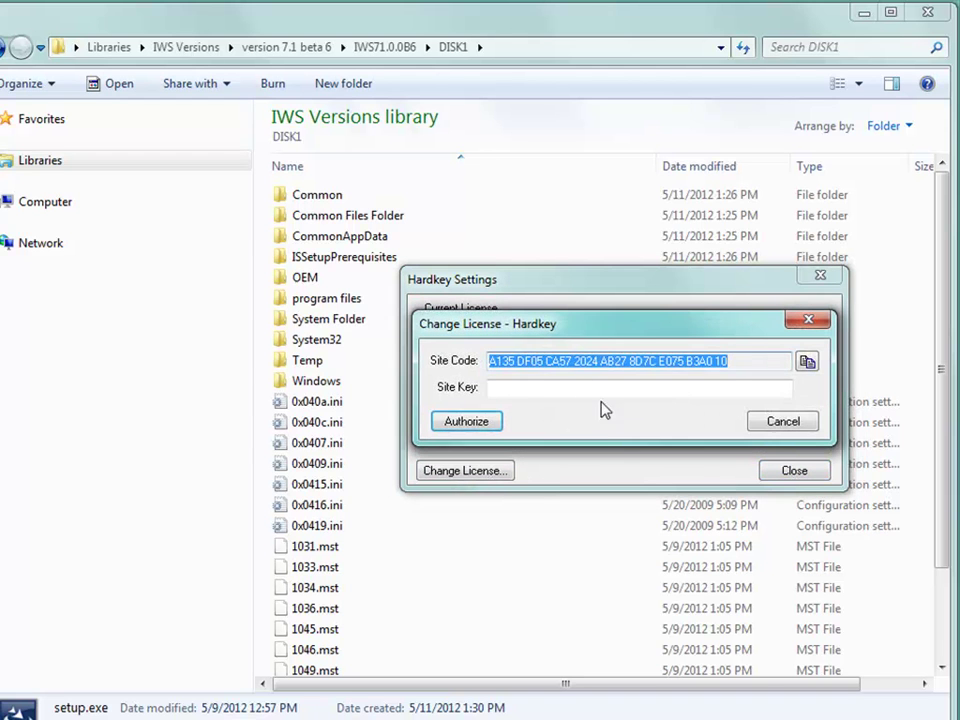
{"action": "left_click", "coordinate": [743, 359]}
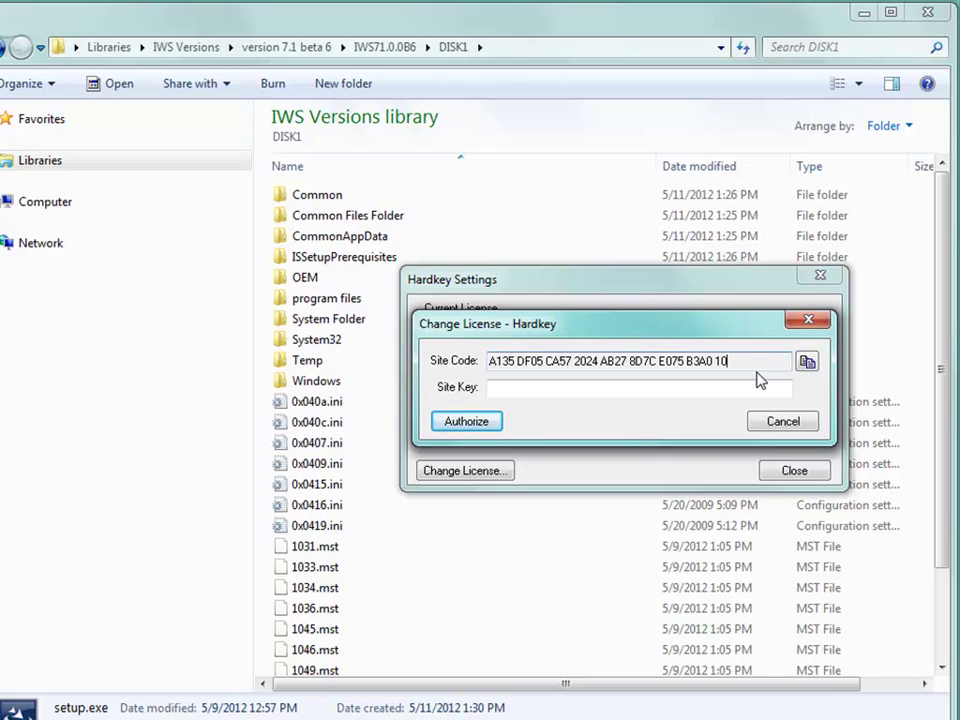
{"action": "left_click_drag", "start_coordinate": [727, 362], "coordinate": [447, 363]}
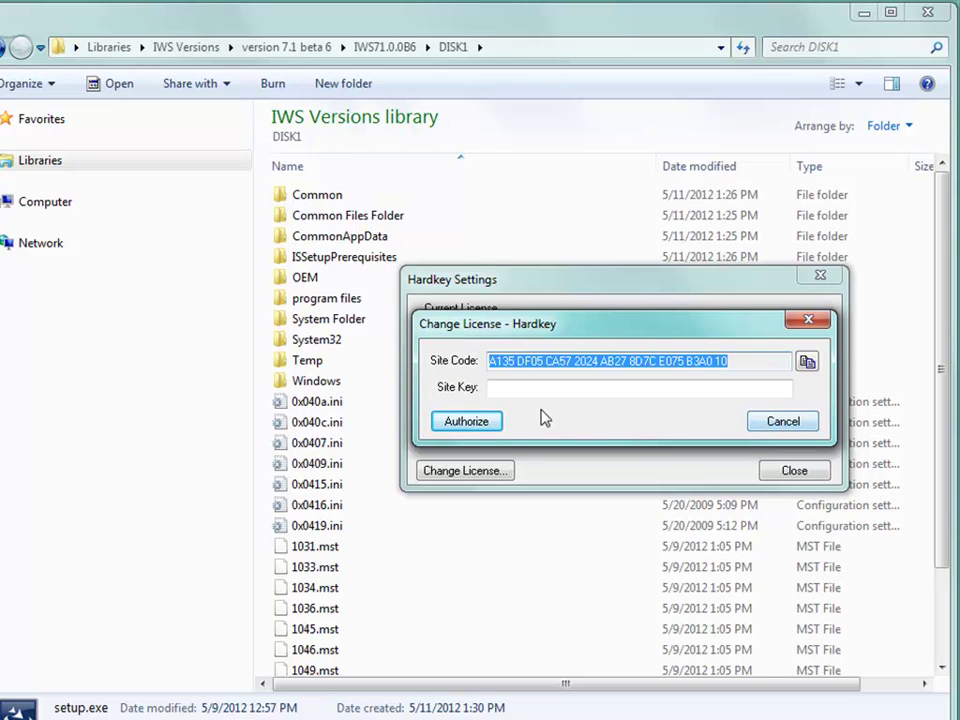
{"action": "left_click", "coordinate": [785, 425]}
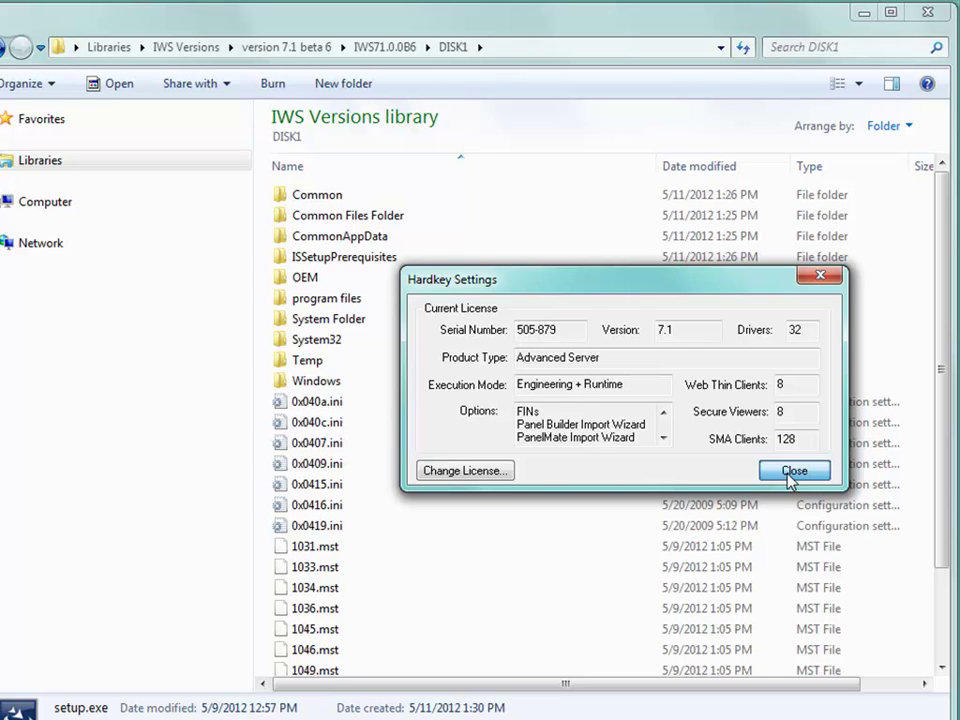
{"action": "left_click", "coordinate": [789, 475]}
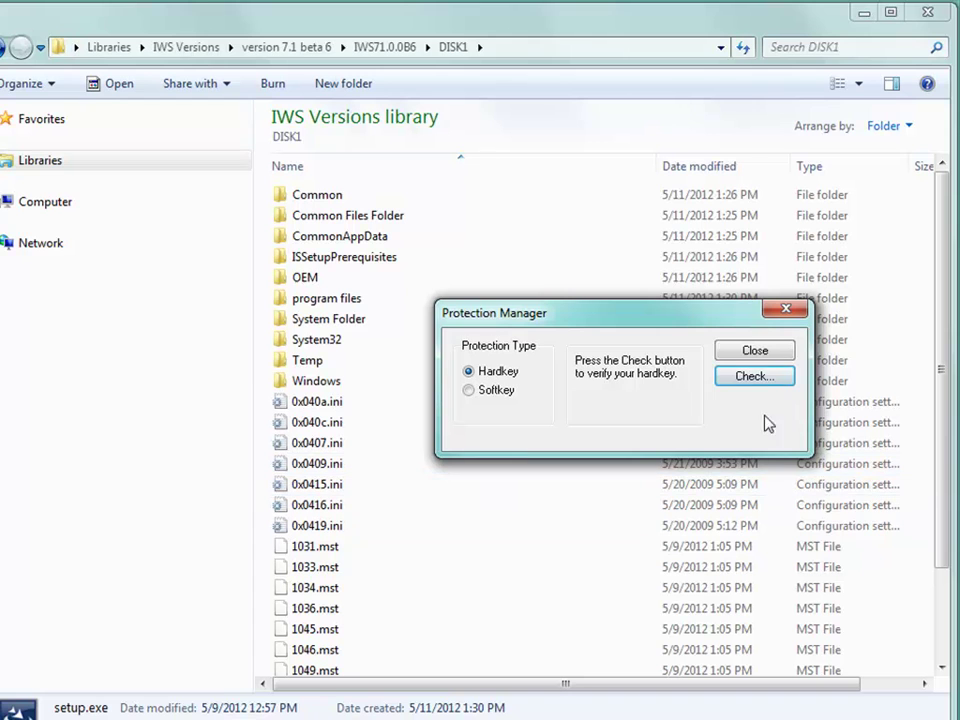
Close Protection Manager and open C:\Program Files (x86)\InduSoft Web Studio v7.1\Bin in Explorer
{"action": "left_click", "coordinate": [768, 352]}
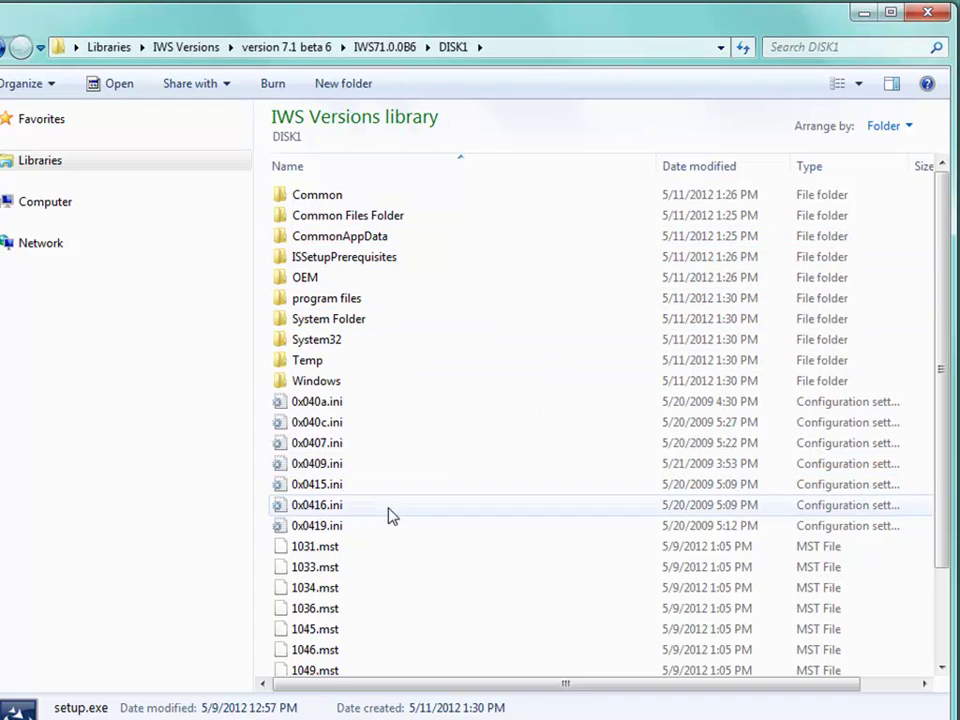
{"action": "left_click", "coordinate": [36, 204]}
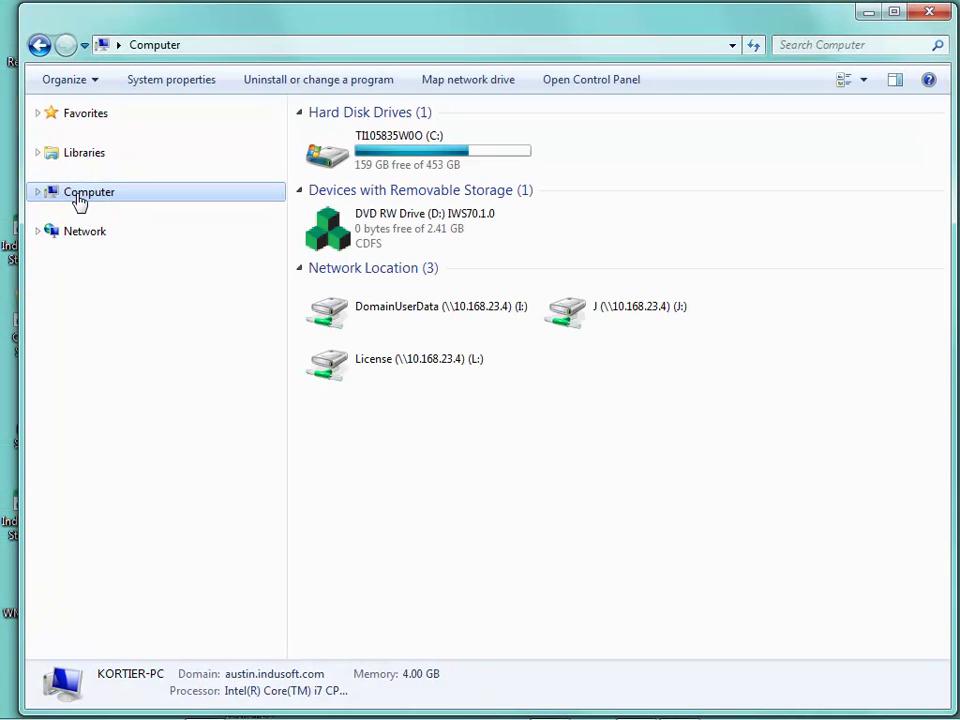
{"action": "left_click", "coordinate": [333, 153]}
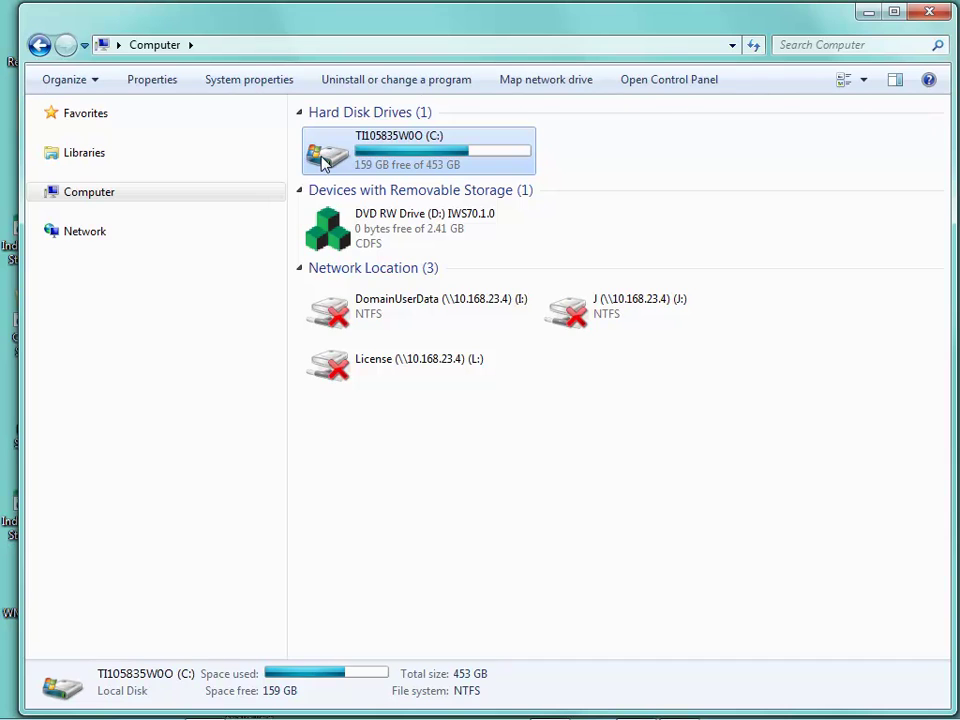
{"action": "double_click", "coordinate": [322, 160]}
{"action": "double_click", "coordinate": [342, 372]}
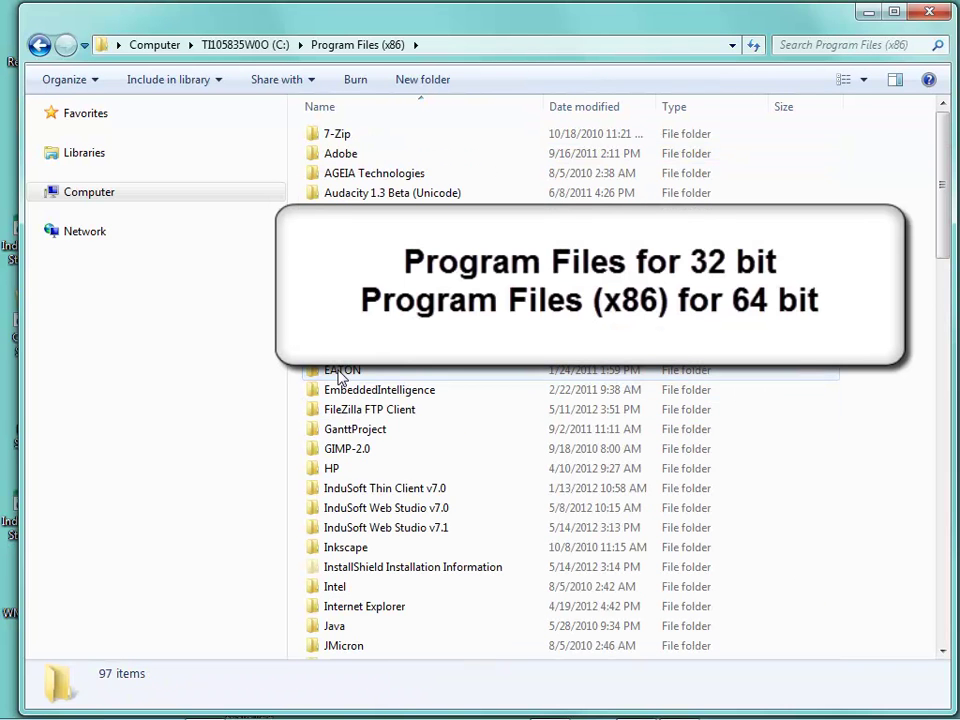
{"action": "double_click", "coordinate": [370, 527]}
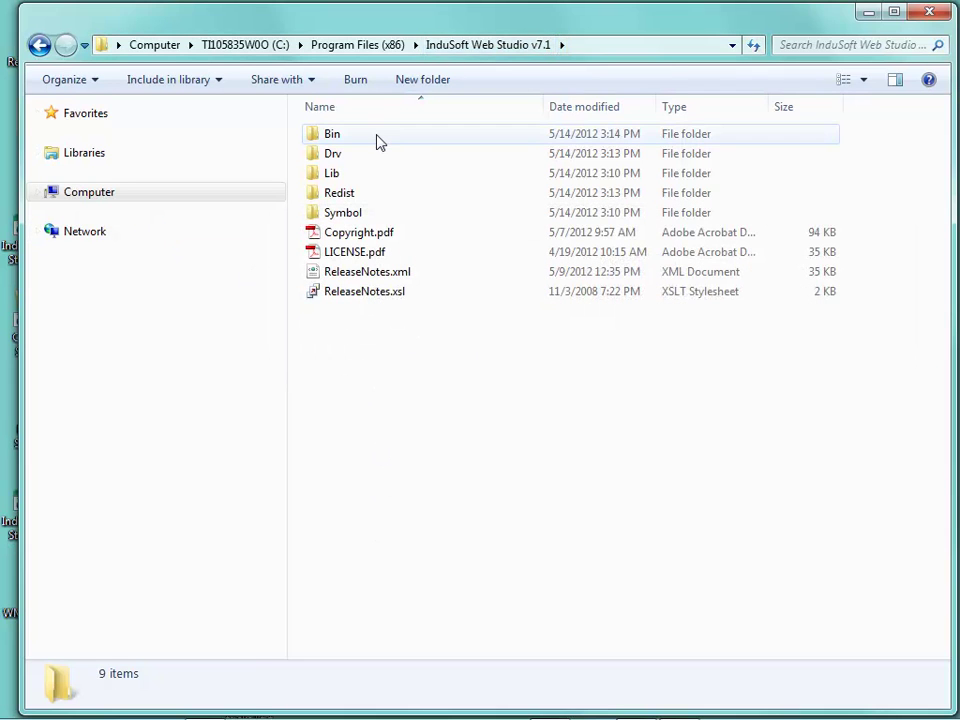
{"action": "double_click", "coordinate": [336, 143]}
Scroll through the Bin folder's files, then go back to the v7.1 install folder
{"action": "scroll", "coordinate": [355, 513], "scroll_direction": "down", "scroll_amount": 2}
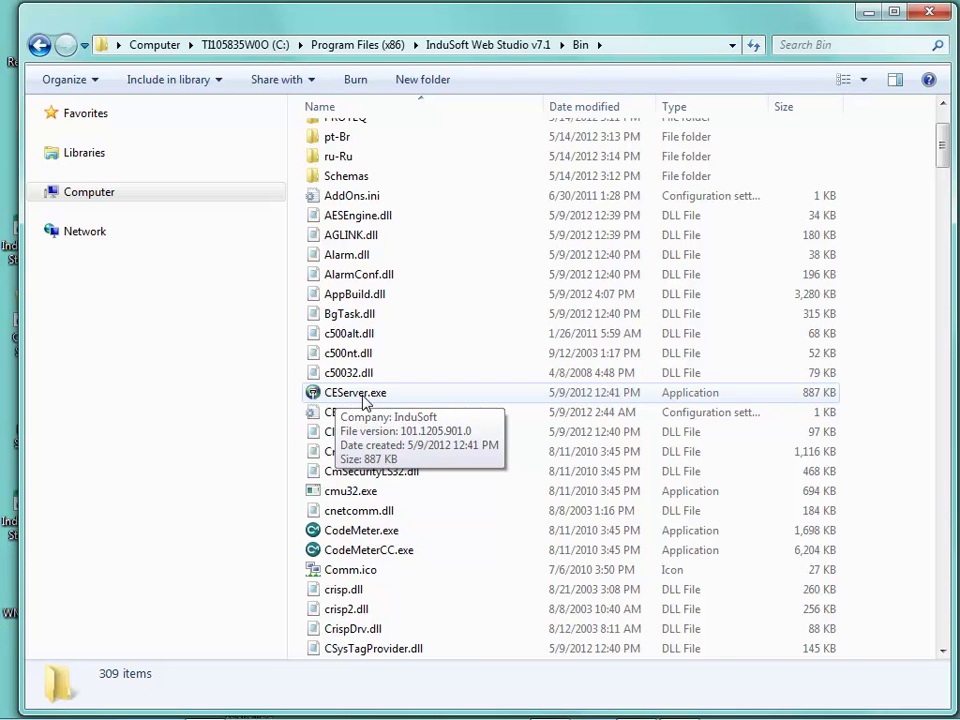
{"action": "scroll", "coordinate": [400, 440], "scroll_direction": "down", "scroll_amount": 2}
{"action": "scroll", "coordinate": [405, 453], "scroll_direction": "down", "scroll_amount": 11}
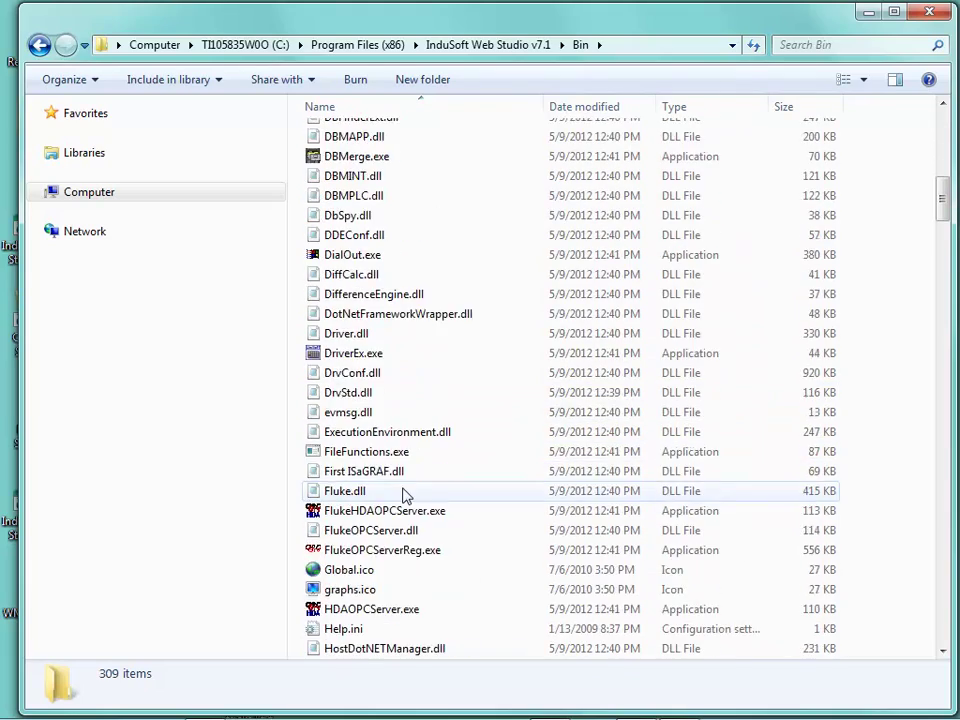
{"action": "scroll", "coordinate": [405, 495], "scroll_direction": "down", "scroll_amount": 2}
{"action": "scroll", "coordinate": [400, 420], "scroll_direction": "up", "scroll_amount": 3}
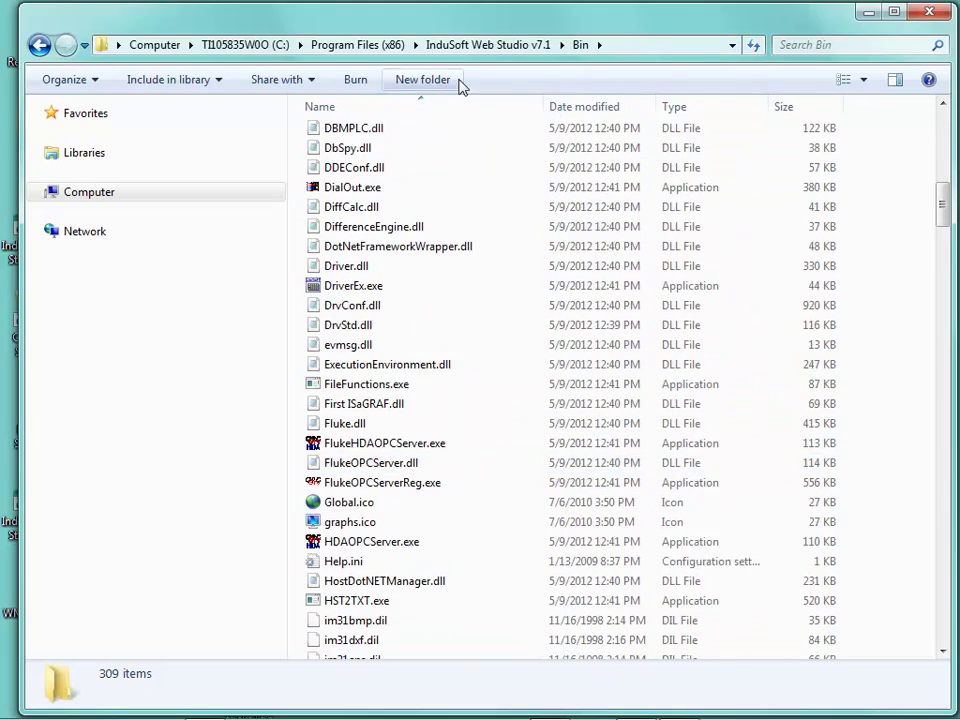
{"action": "left_click", "coordinate": [482, 48]}
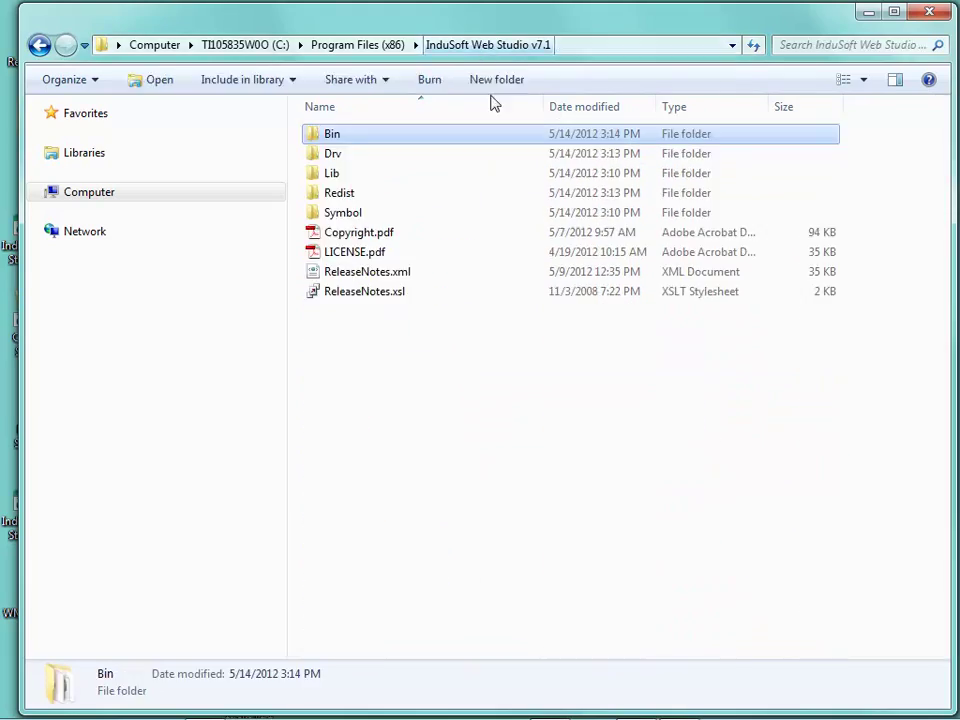
Open the Drv folder and select the ABCIP.dll and ABCIP.msg driver files
{"action": "left_click", "coordinate": [333, 157]}
{"action": "double_click", "coordinate": [333, 159]}
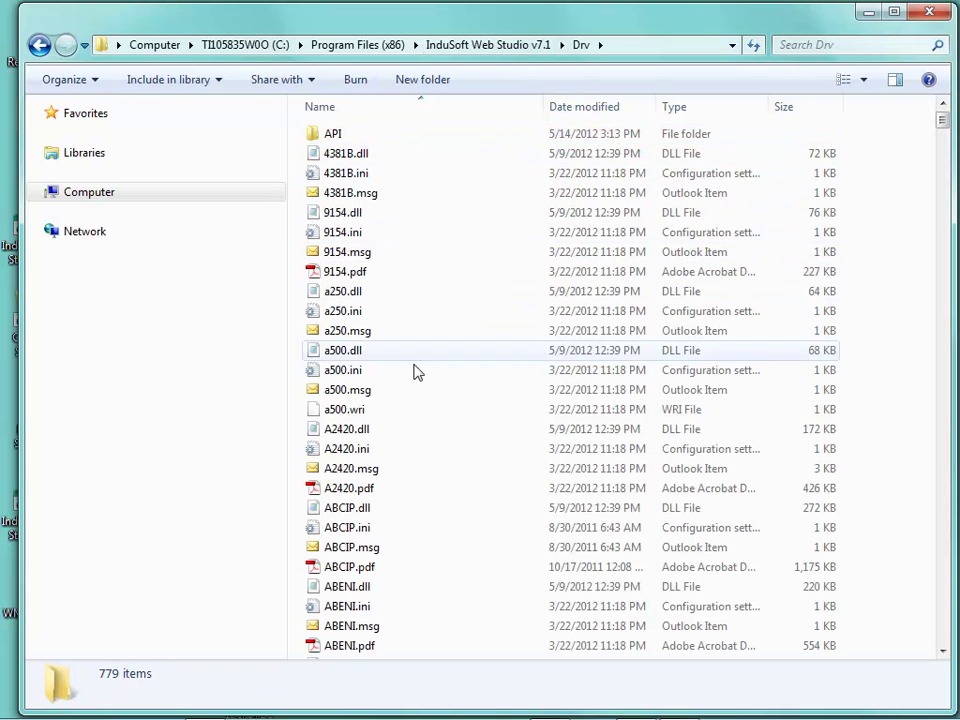
{"action": "scroll", "coordinate": [387, 527], "scroll_direction": "down", "scroll_amount": 4}
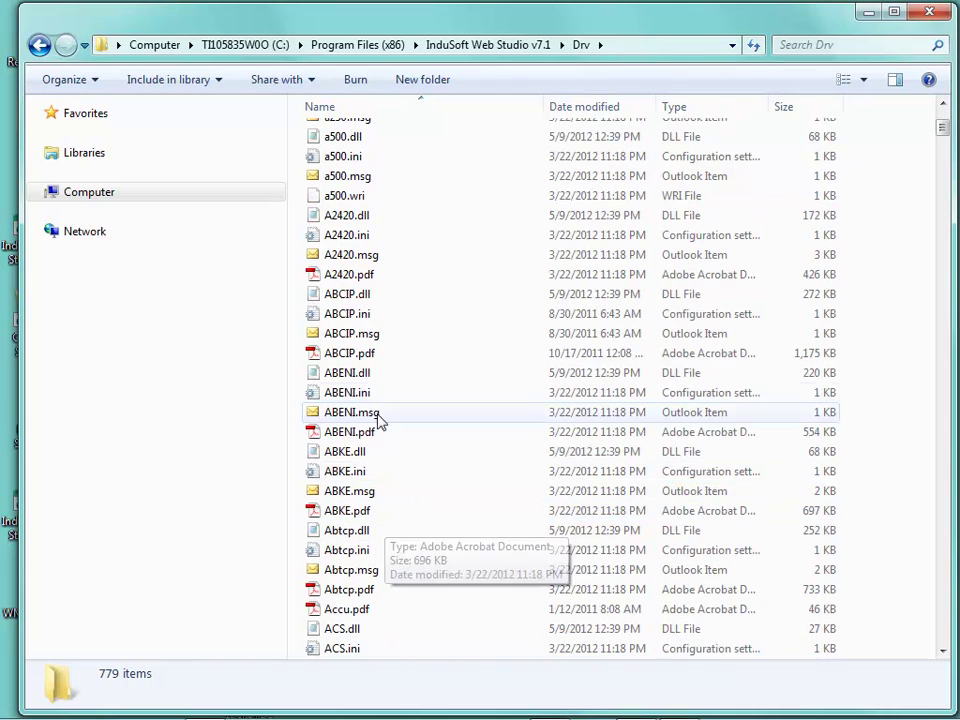
{"action": "left_click", "coordinate": [355, 296]}
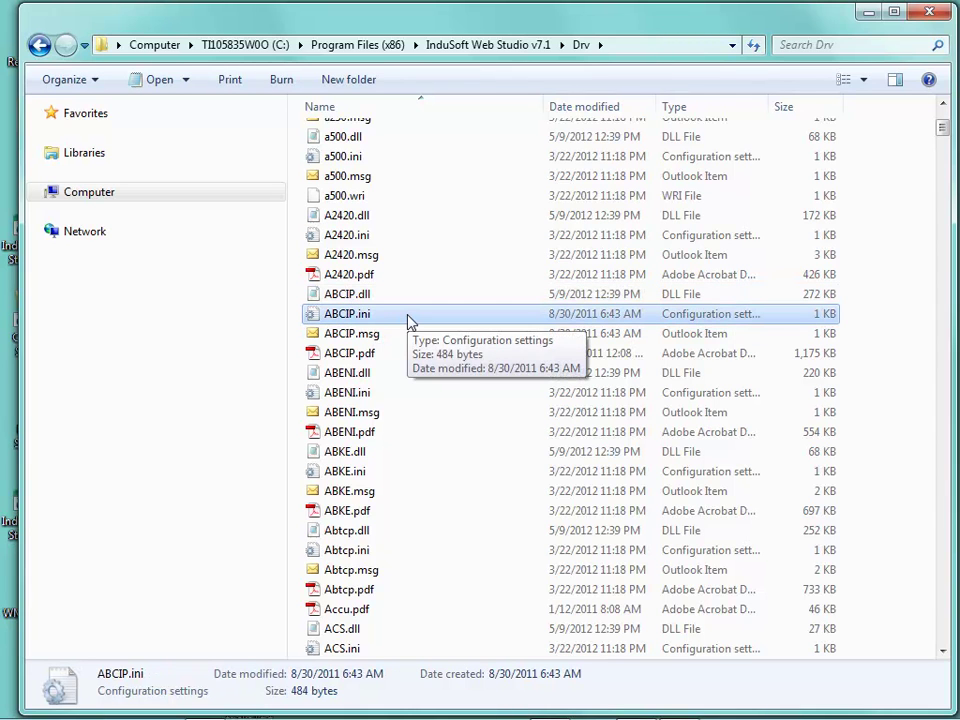
{"action": "left_click", "coordinate": [385, 337]}
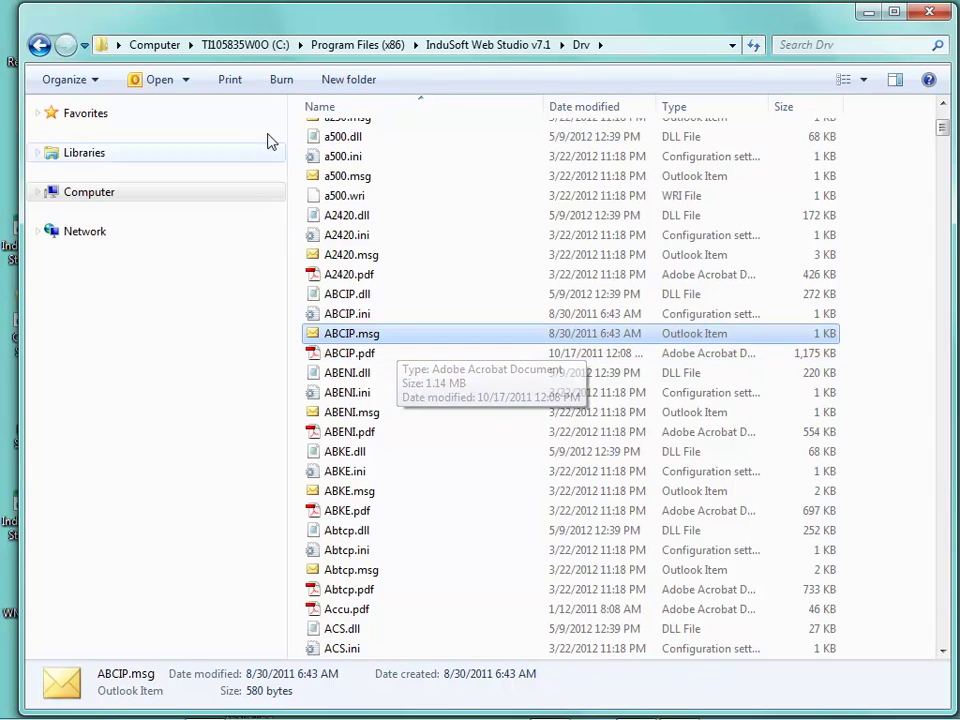
From the v7.1 folder, open Redist\WinCE 5.0\x86, then go back up to WinCE 5.0
{"action": "left_click", "coordinate": [470, 44]}
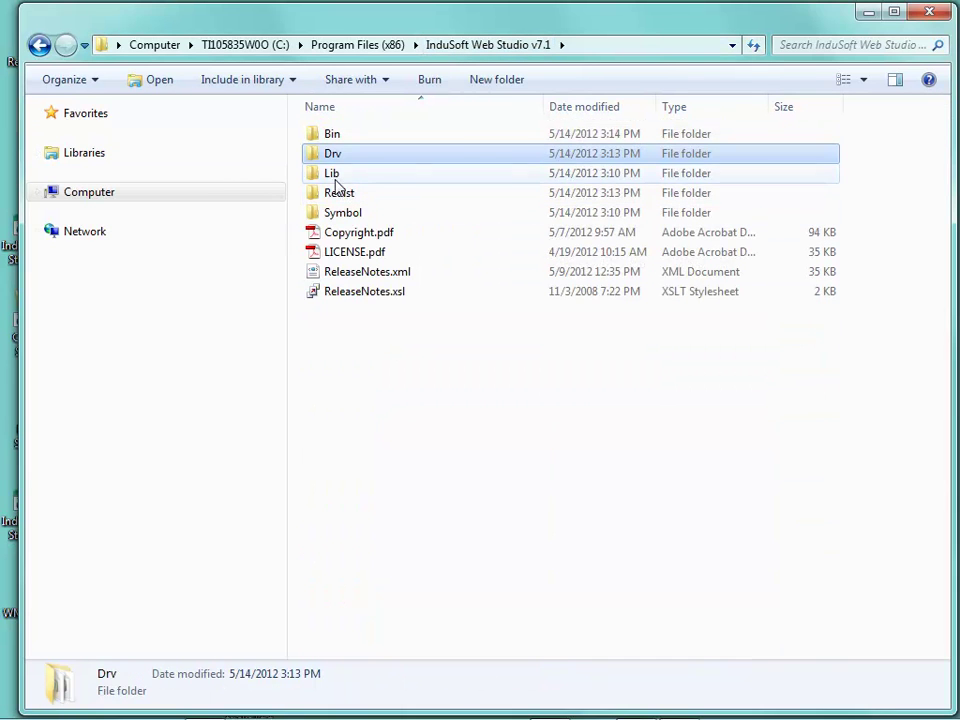
{"action": "left_click", "coordinate": [332, 176]}
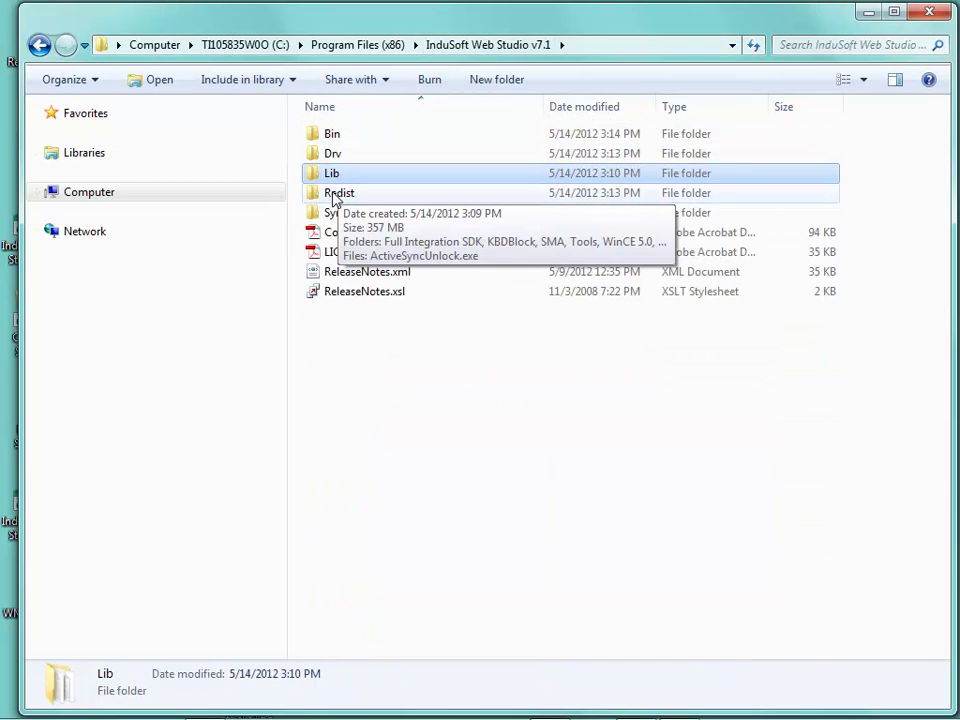
{"action": "left_click", "coordinate": [331, 196]}
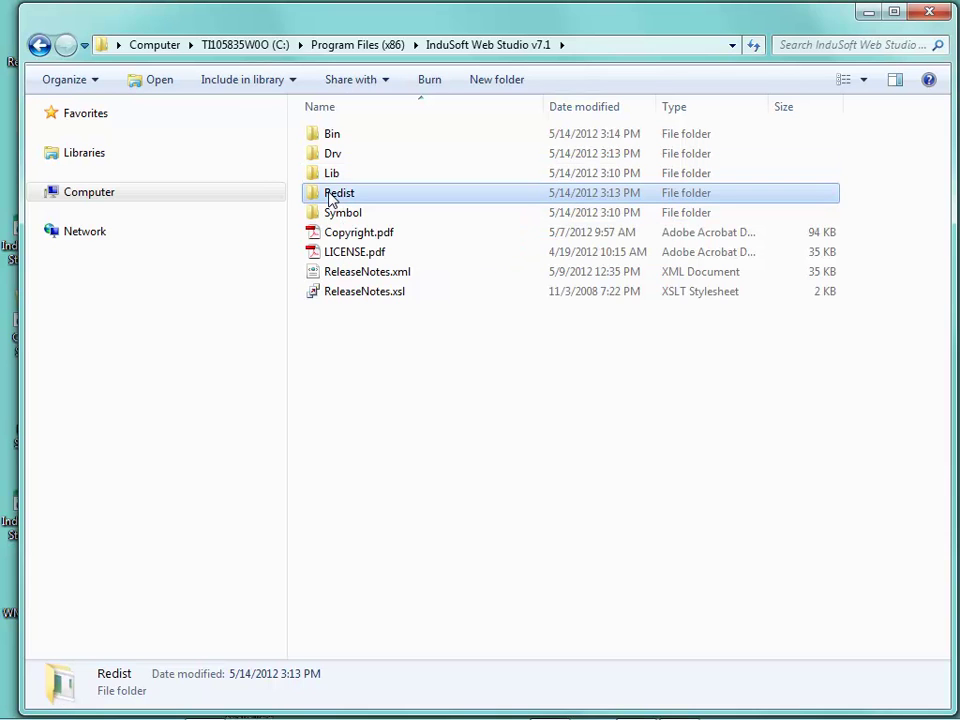
{"action": "double_click", "coordinate": [331, 196]}
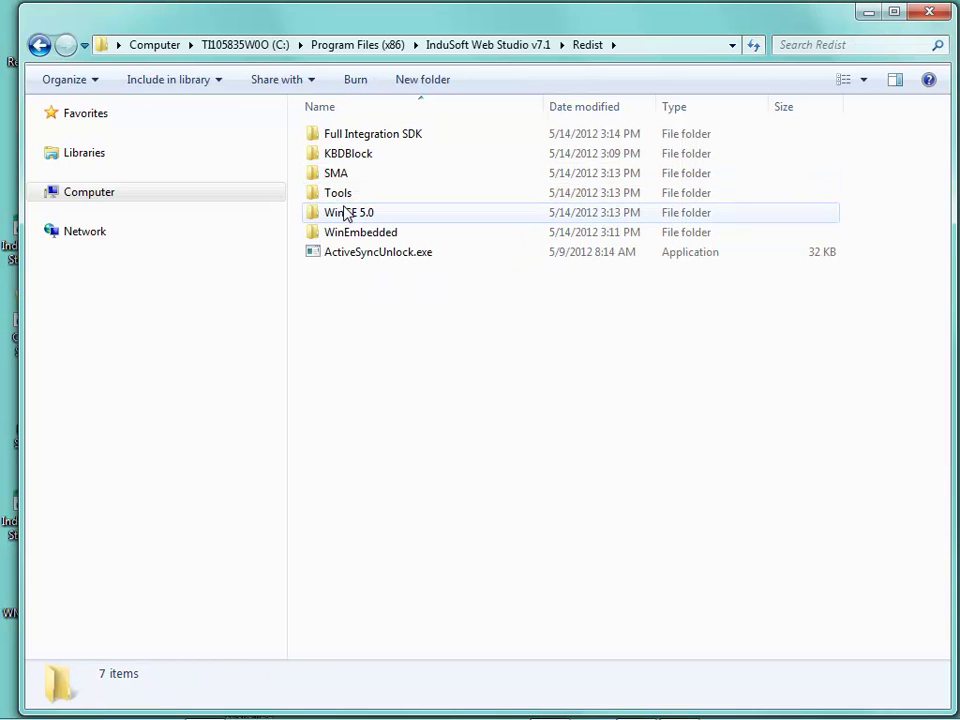
{"action": "double_click", "coordinate": [325, 216]}
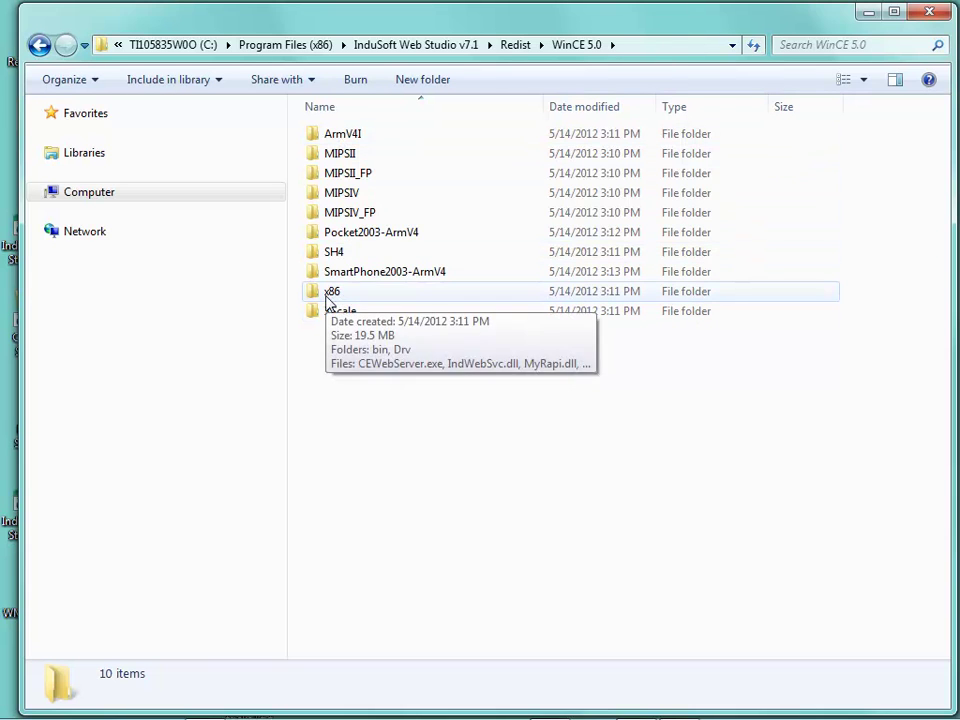
{"action": "double_click", "coordinate": [326, 299]}
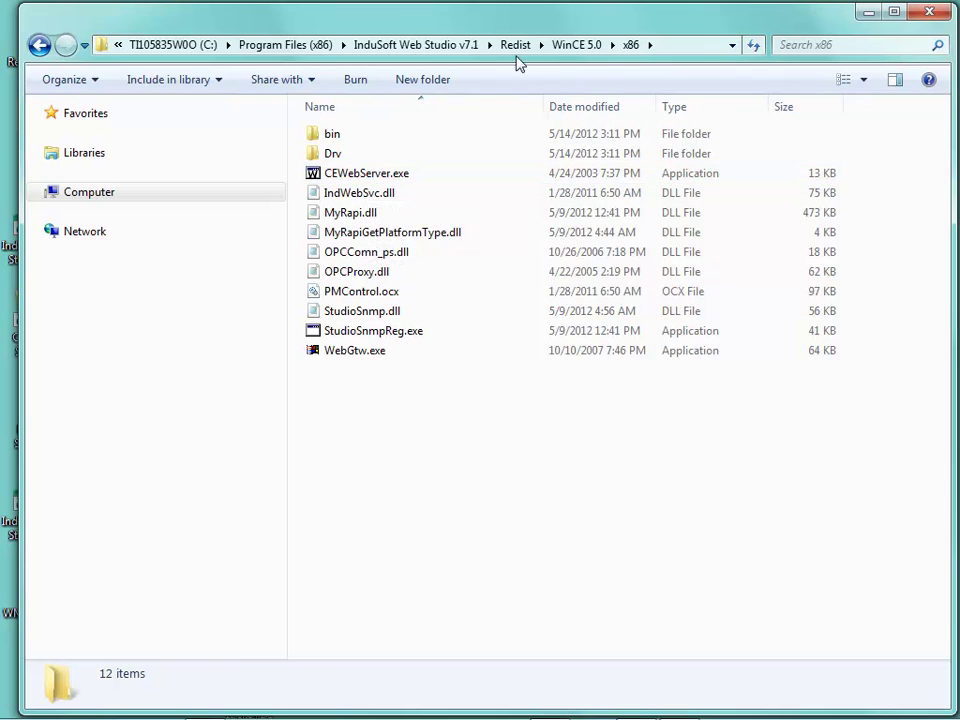
{"action": "left_click", "coordinate": [560, 50]}
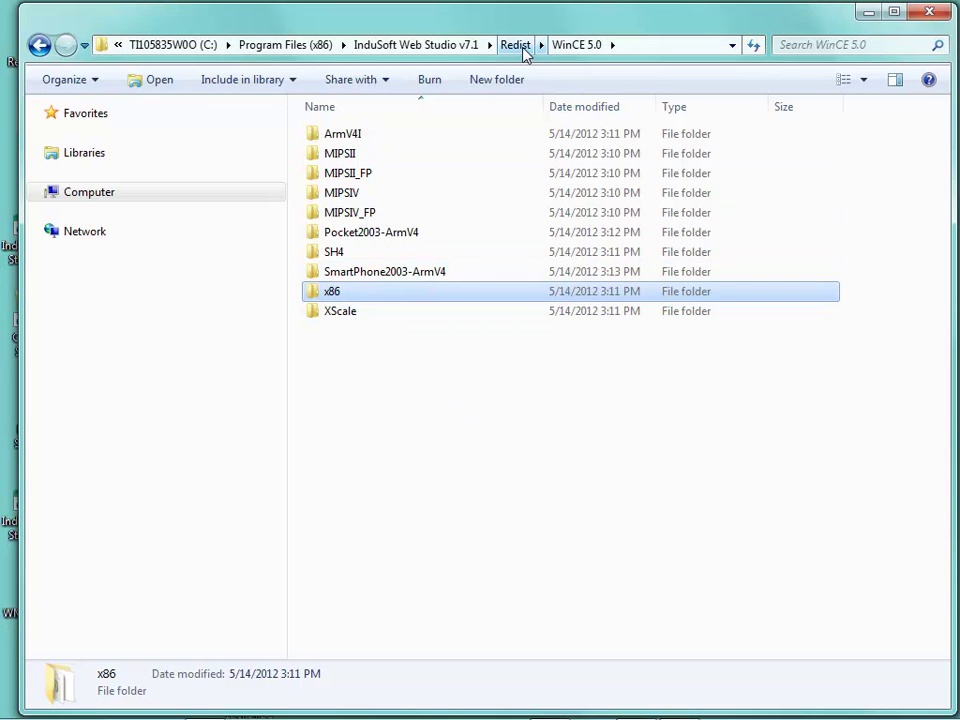
Open the Symbol folder to view its category subfolders, then return to the v7.1 folder
{"action": "left_click", "coordinate": [463, 46]}
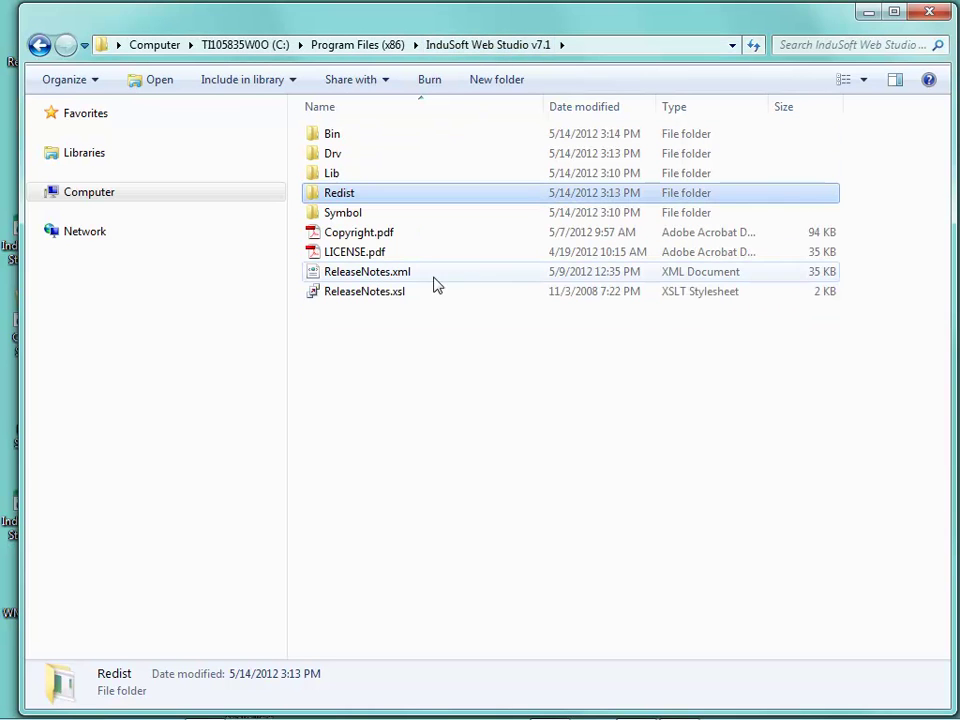
{"action": "left_click", "coordinate": [342, 219]}
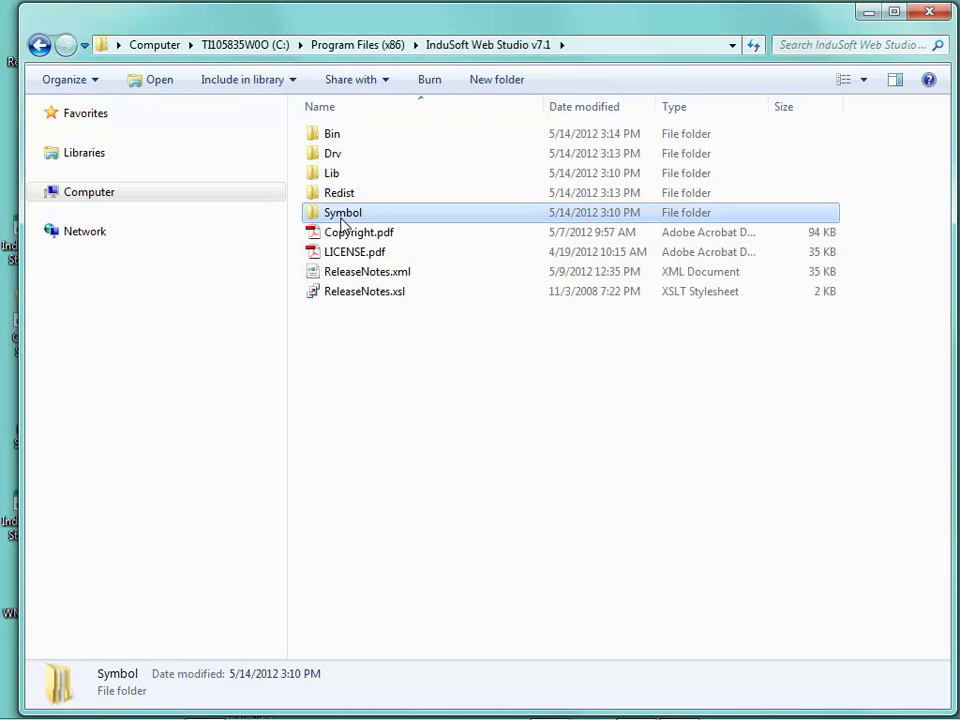
{"action": "double_click", "coordinate": [342, 219]}
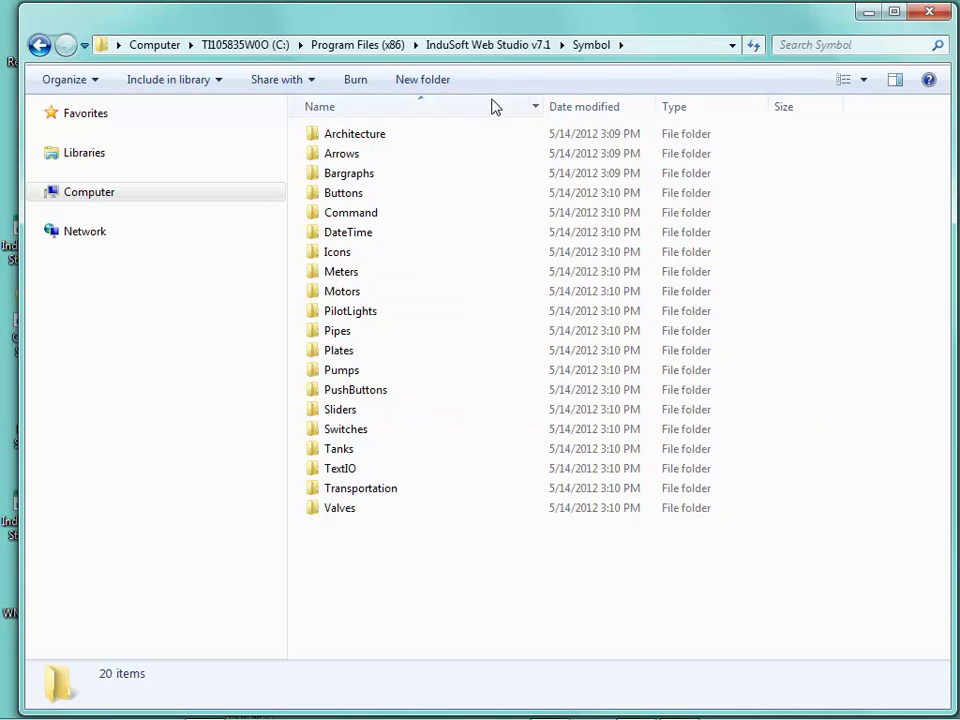
{"action": "left_click", "coordinate": [494, 54]}
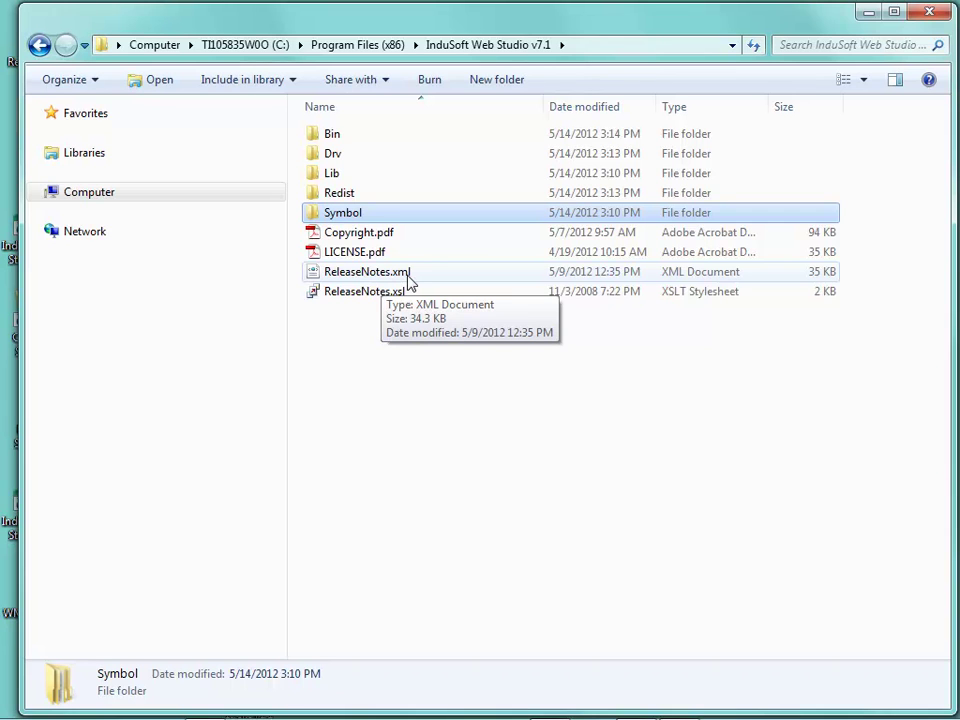
Launch InduSoft Web Studio v7.1 from the Start menu, opening the PCDemo project
{"action": "mouse_move", "coordinate": [486, 716]}
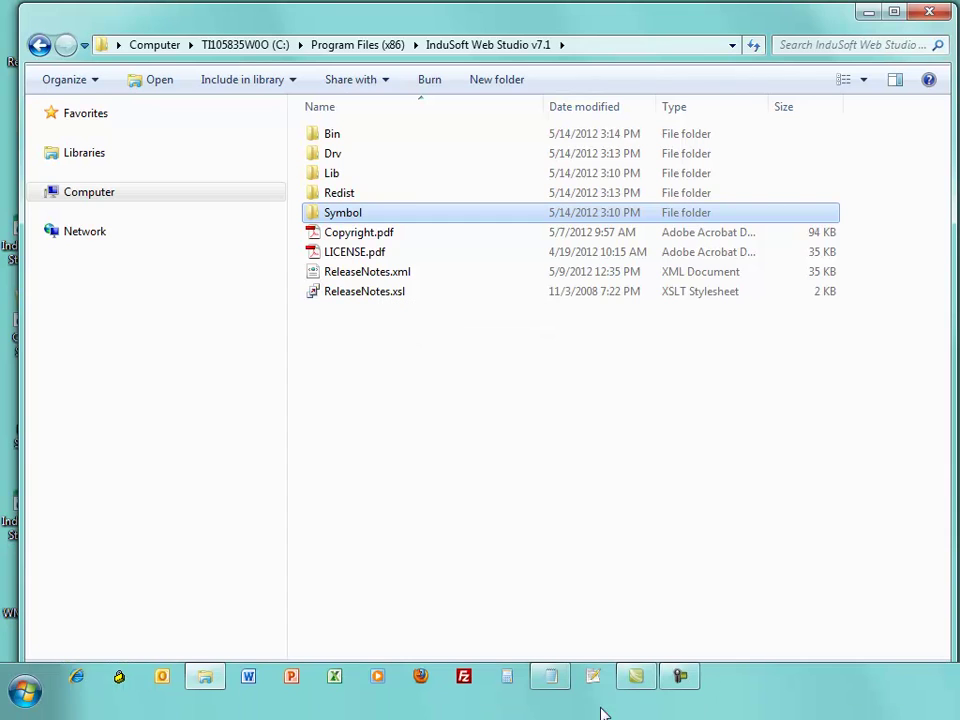
{"action": "left_click", "coordinate": [35, 690]}
{"action": "left_click", "coordinate": [75, 500]}
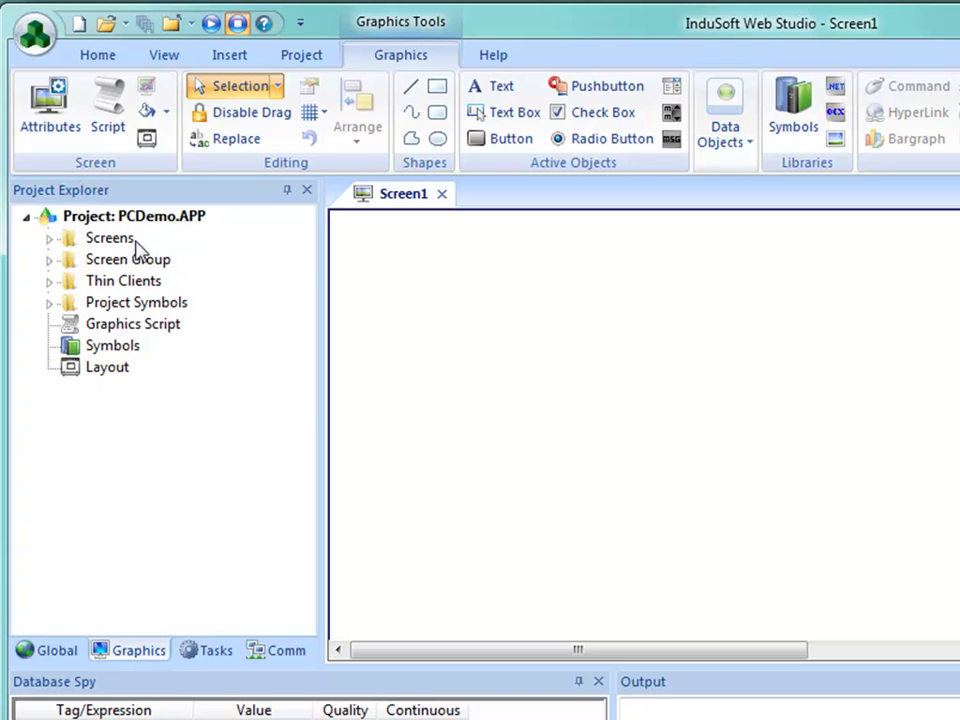
Expand the Screens folder in Project Explorer to list PCDemo's screen files
{"action": "left_click", "coordinate": [49, 238]}
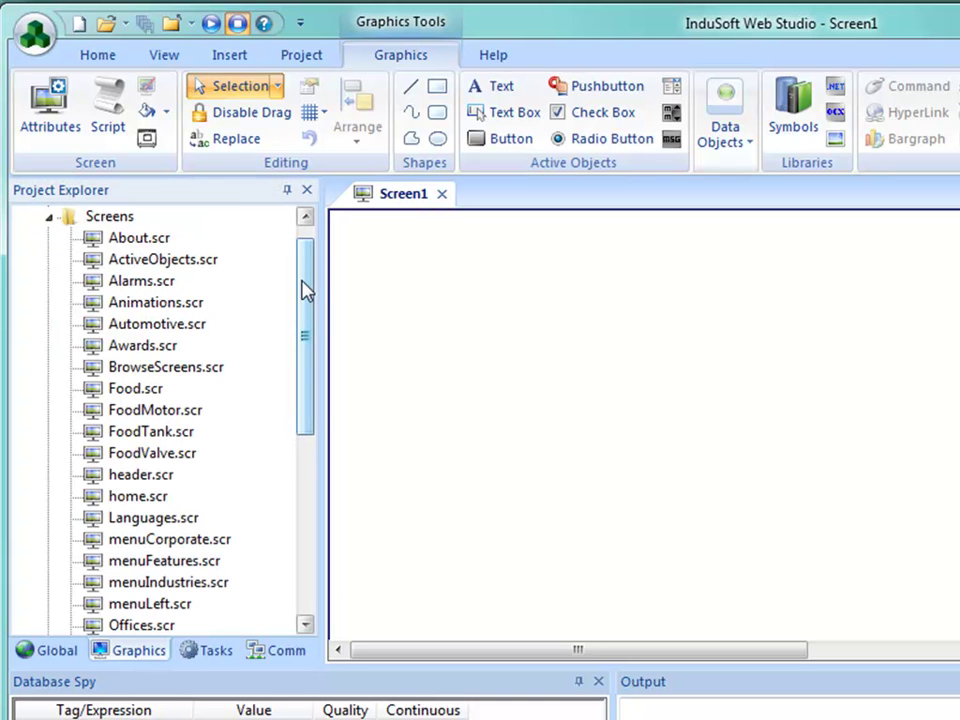
{"action": "scroll", "coordinate": [308, 285], "scroll_direction": "up", "scroll_amount": 1}
{"action": "left_click_drag", "start_coordinate": [315, 268], "coordinate": [322, 470]}
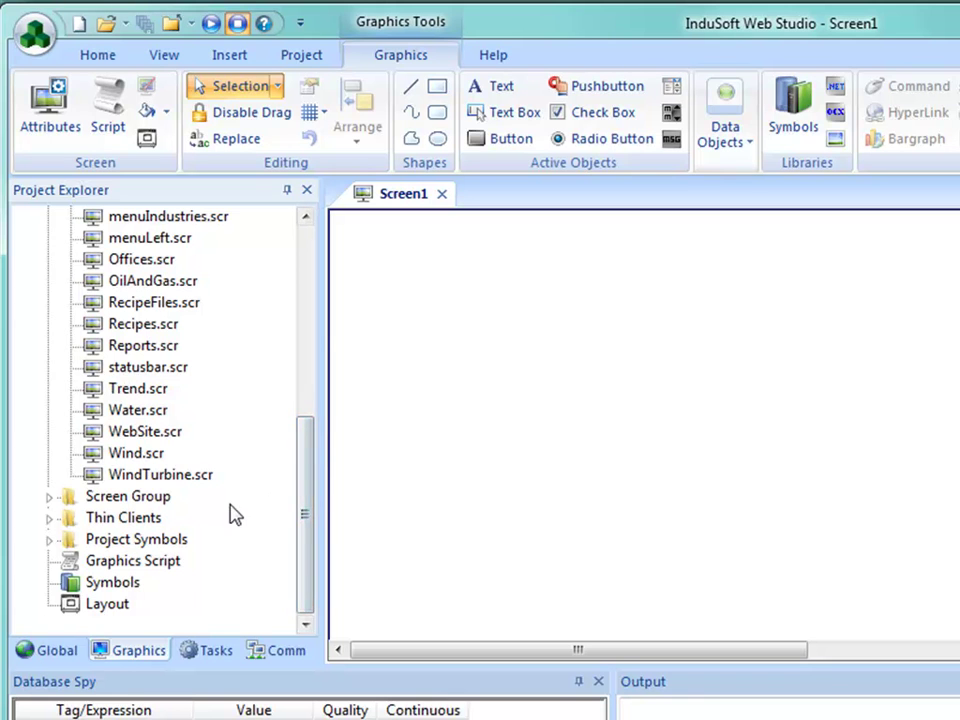
{"action": "scroll", "coordinate": [316, 472], "scroll_direction": "up", "scroll_amount": 2}
{"action": "left_click_drag", "start_coordinate": [316, 472], "coordinate": [317, 287]}
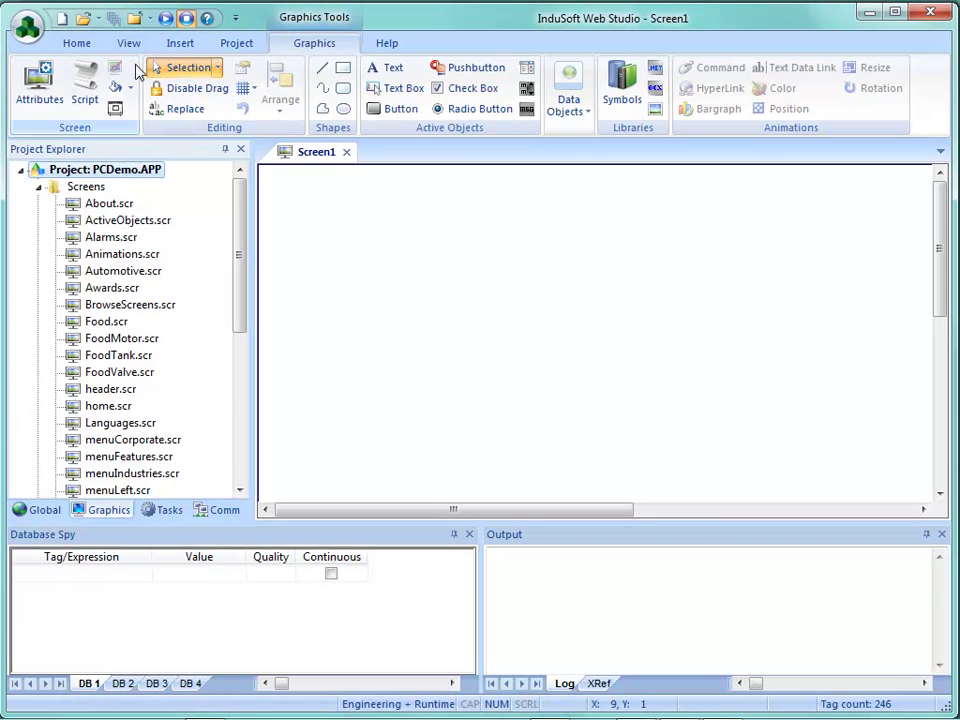
Run PCDemo, view its Industries and Features screens, then exit the application, confirming Yes
{"action": "left_click", "coordinate": [130, 18]}
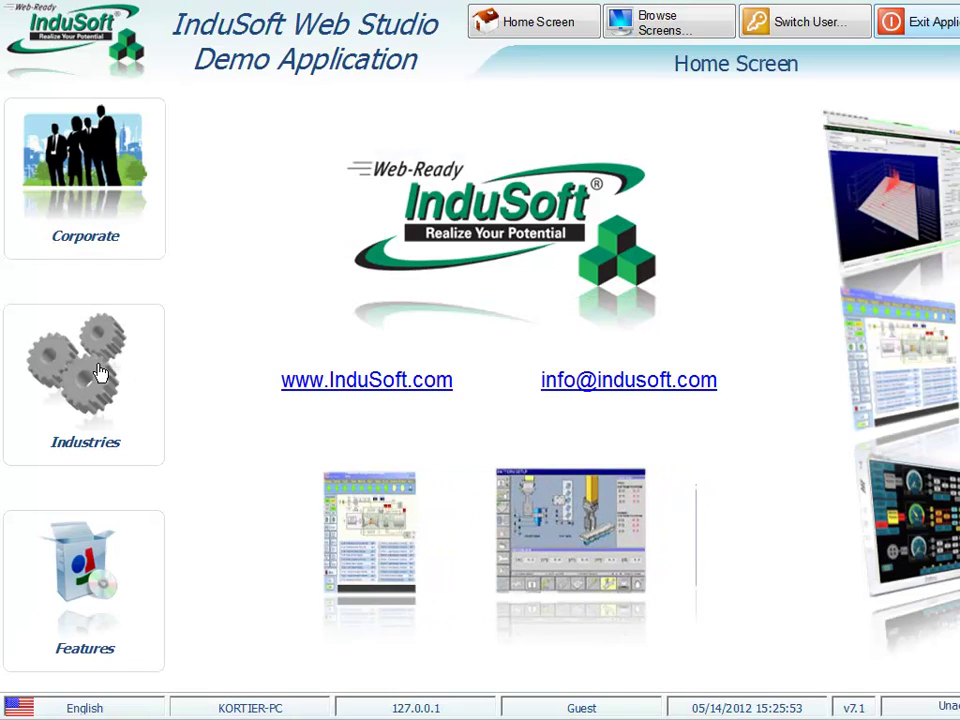
{"action": "left_click", "coordinate": [100, 372]}
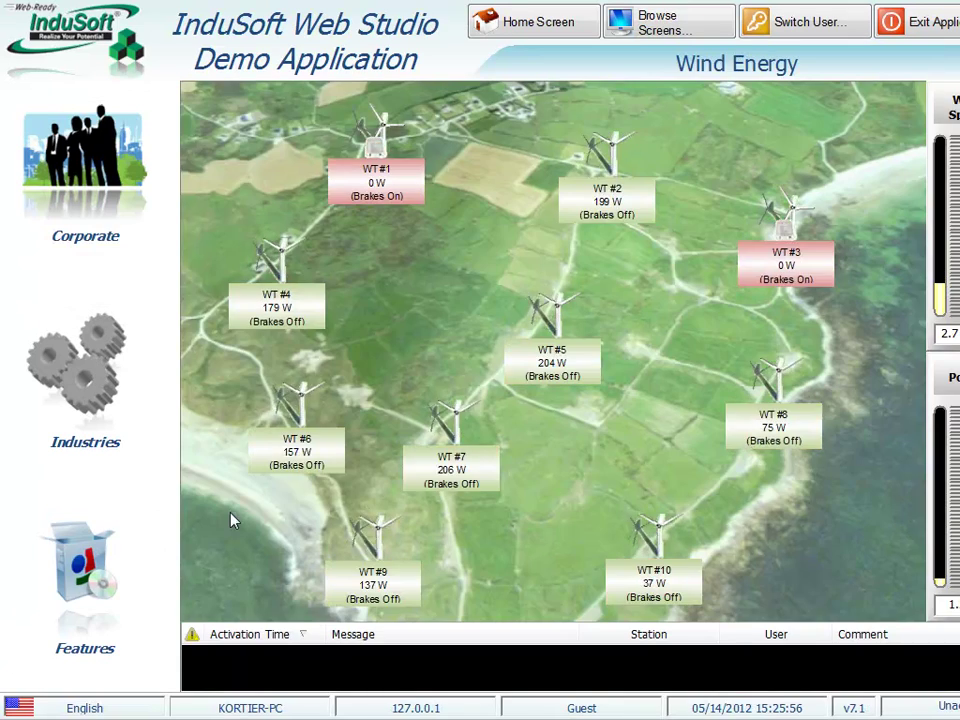
{"action": "left_click", "coordinate": [85, 570]}
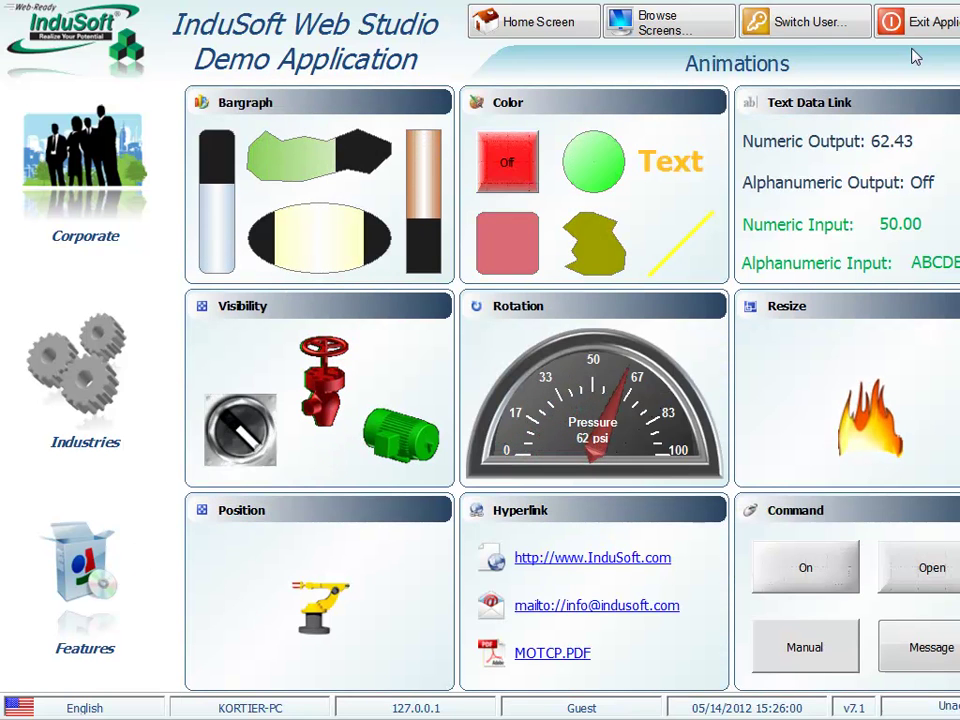
{"action": "left_click", "coordinate": [898, 20]}
{"action": "left_click", "coordinate": [672, 436]}
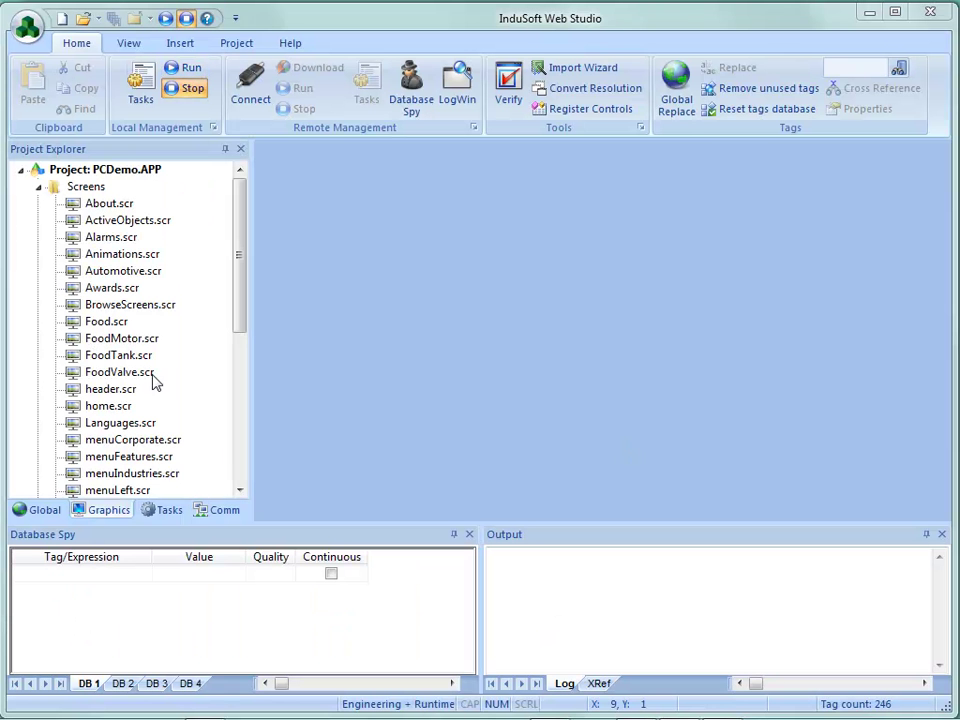
Open Offices.scr and inspect the zoom slider's Object Properties
{"action": "left_click_drag", "start_coordinate": [236, 302], "coordinate": [242, 349]}
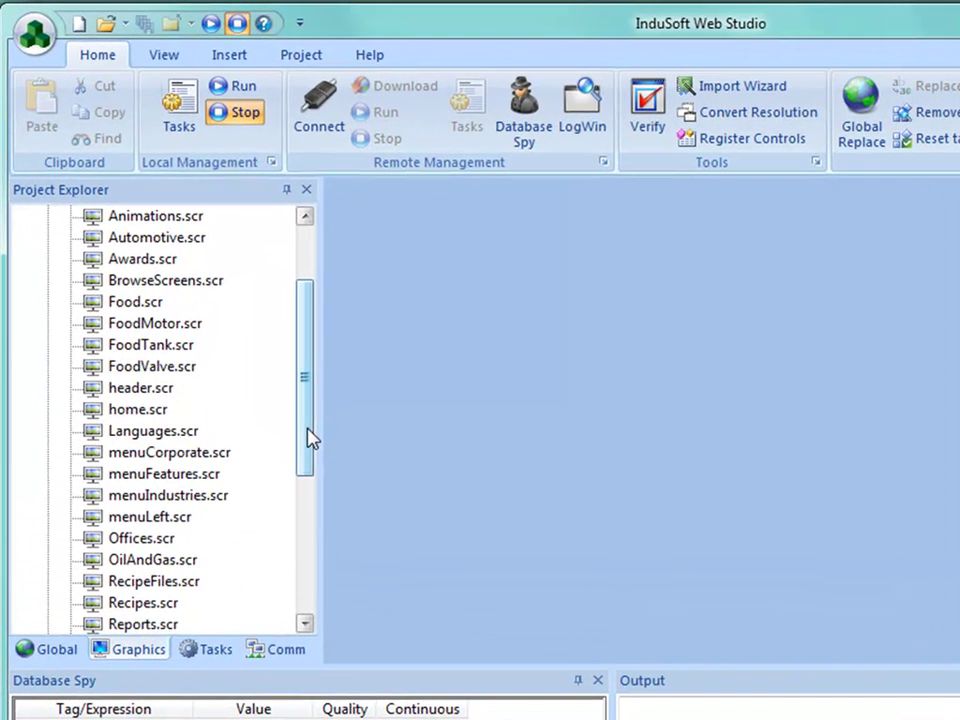
{"action": "left_click_drag", "start_coordinate": [288, 408], "coordinate": [287, 435]}
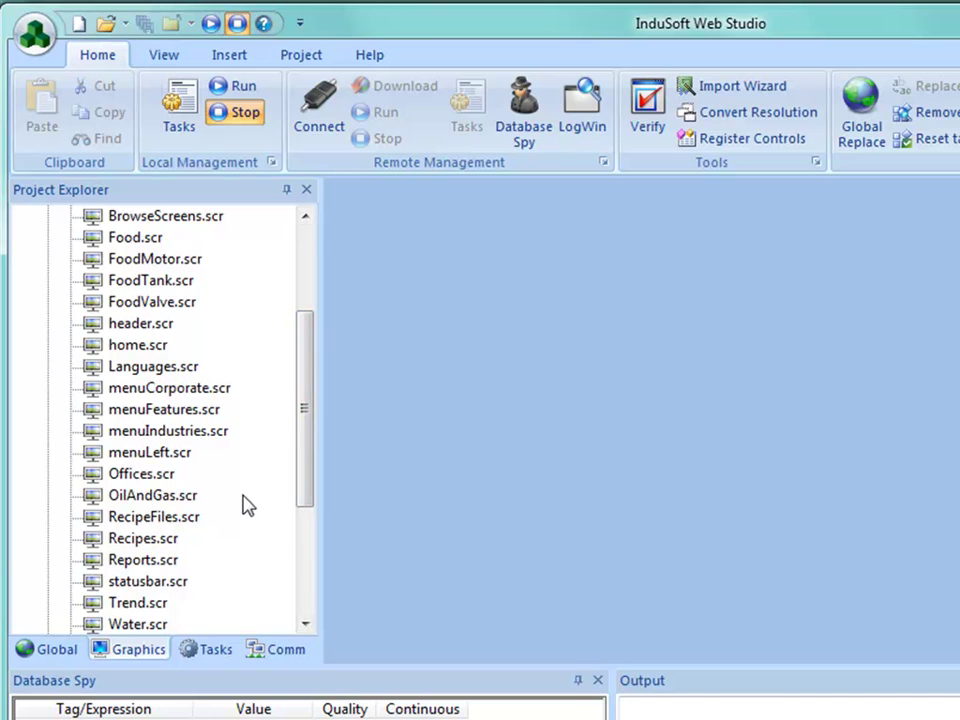
{"action": "double_click", "coordinate": [141, 476]}
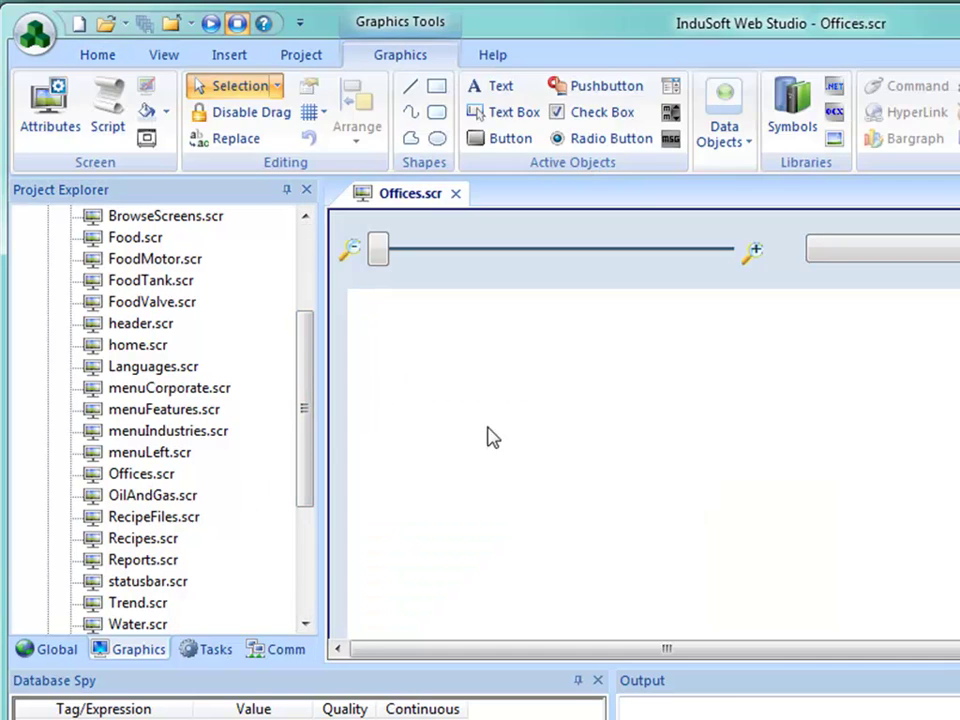
{"action": "double_click", "coordinate": [380, 255]}
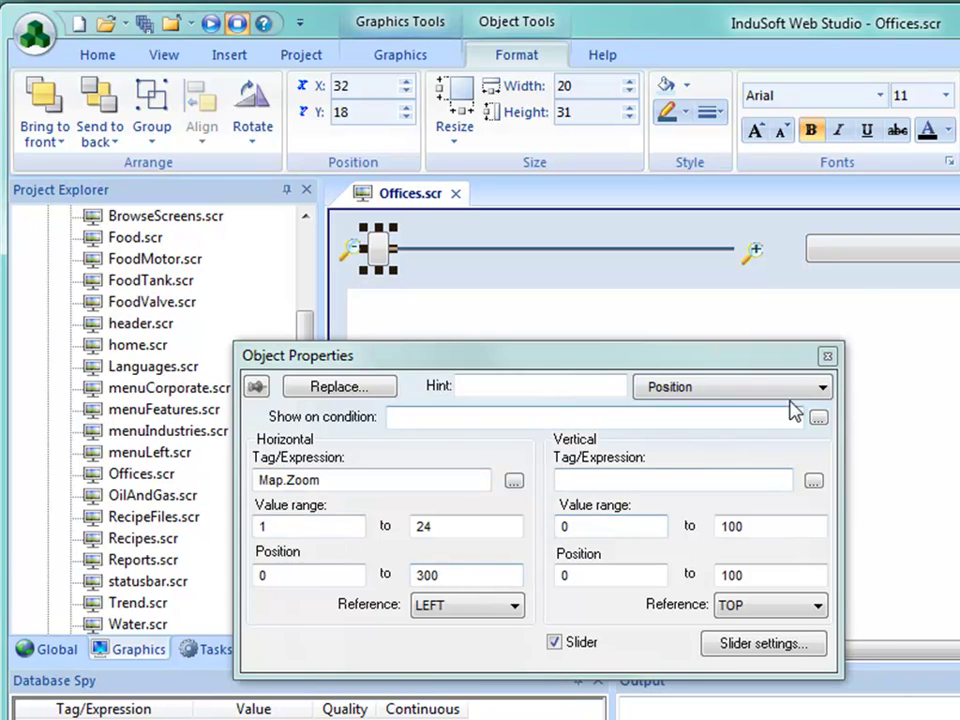
{"action": "left_click", "coordinate": [827, 356]}
View the Offices screen script, then close it and Offices.scr, saving changes
{"action": "left_click", "coordinate": [400, 55]}
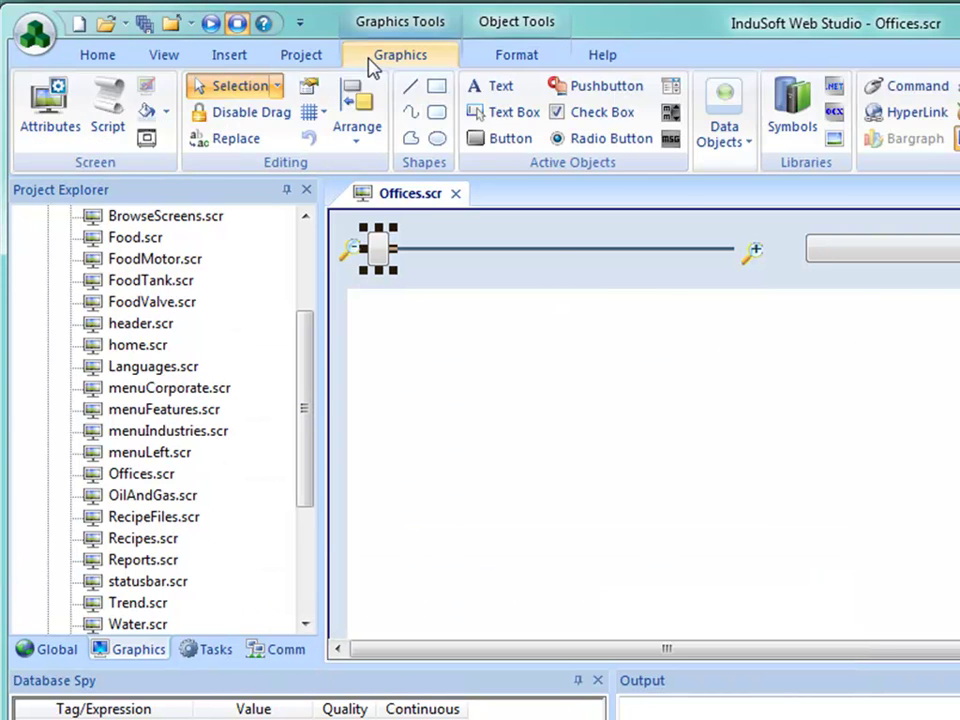
{"action": "left_click", "coordinate": [107, 100]}
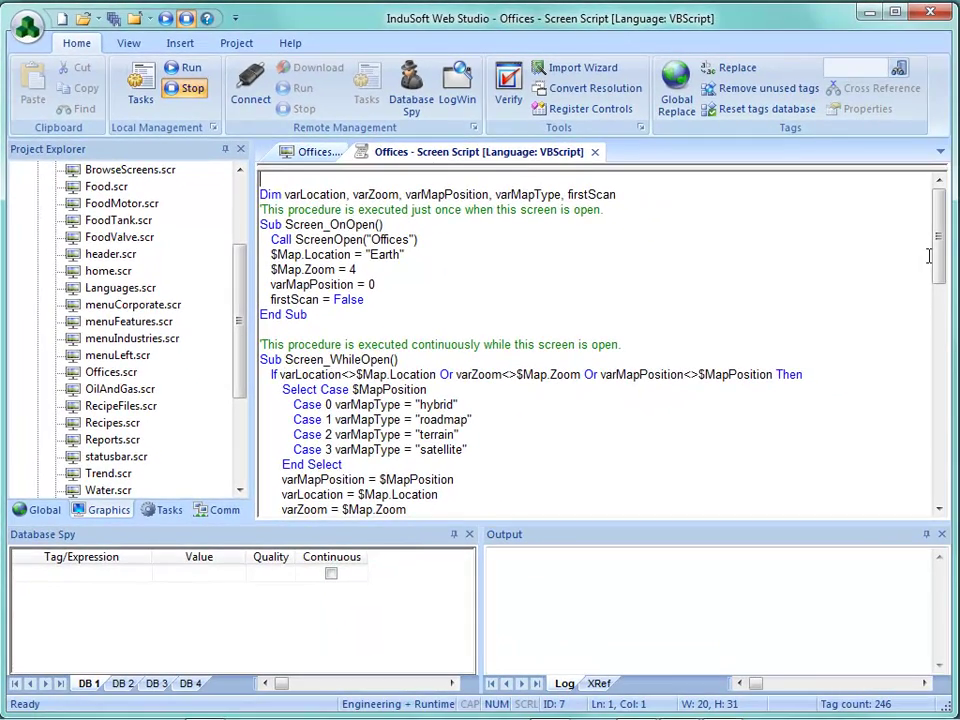
{"action": "mouse_move", "coordinate": [938, 250]}
{"action": "left_mouse_down"}
{"action": "mouse_move", "coordinate": [940, 360]}
{"action": "mouse_move", "coordinate": [952, 408]}
{"action": "mouse_move", "coordinate": [948, 514]}
{"action": "mouse_move", "coordinate": [955, 365]}
{"action": "mouse_move", "coordinate": [945, 240]}
{"action": "left_mouse_up"}
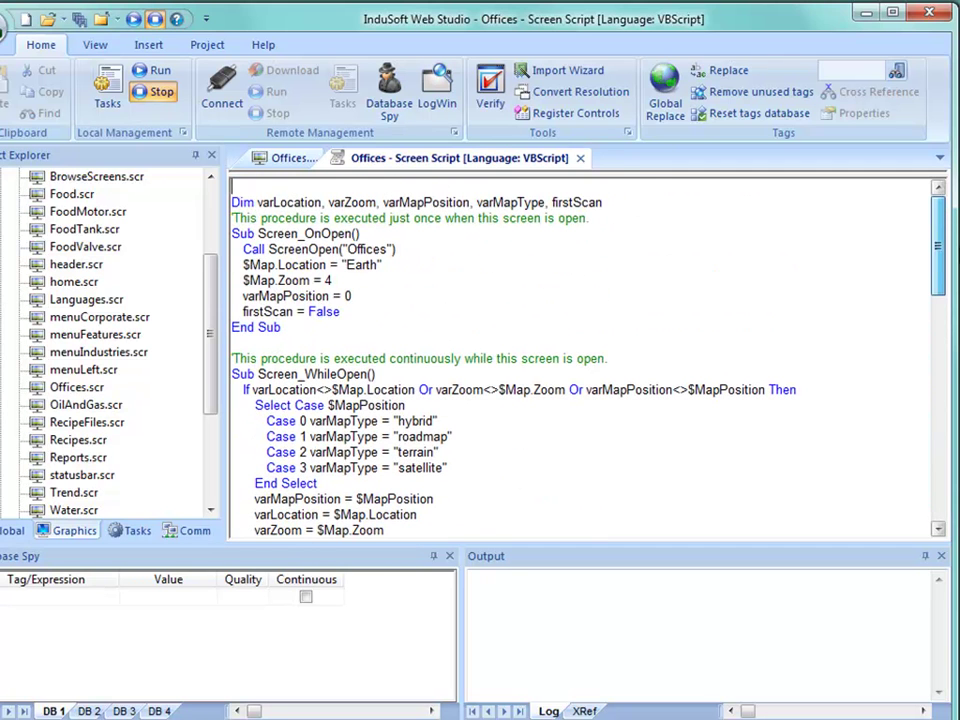
{"action": "left_click", "coordinate": [579, 160]}
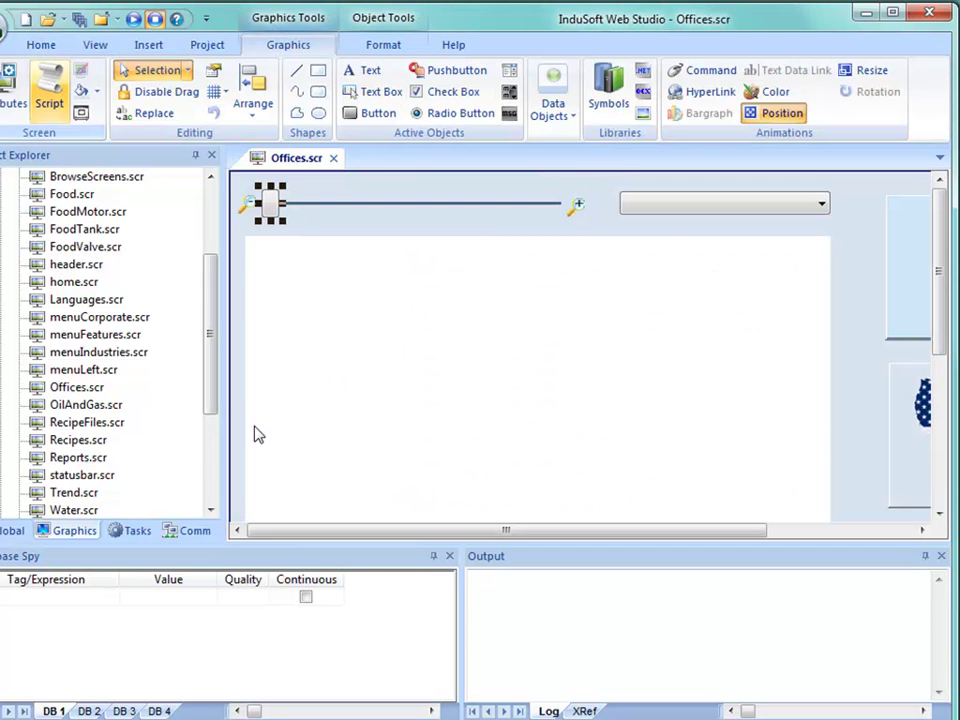
{"action": "left_click", "coordinate": [334, 159]}
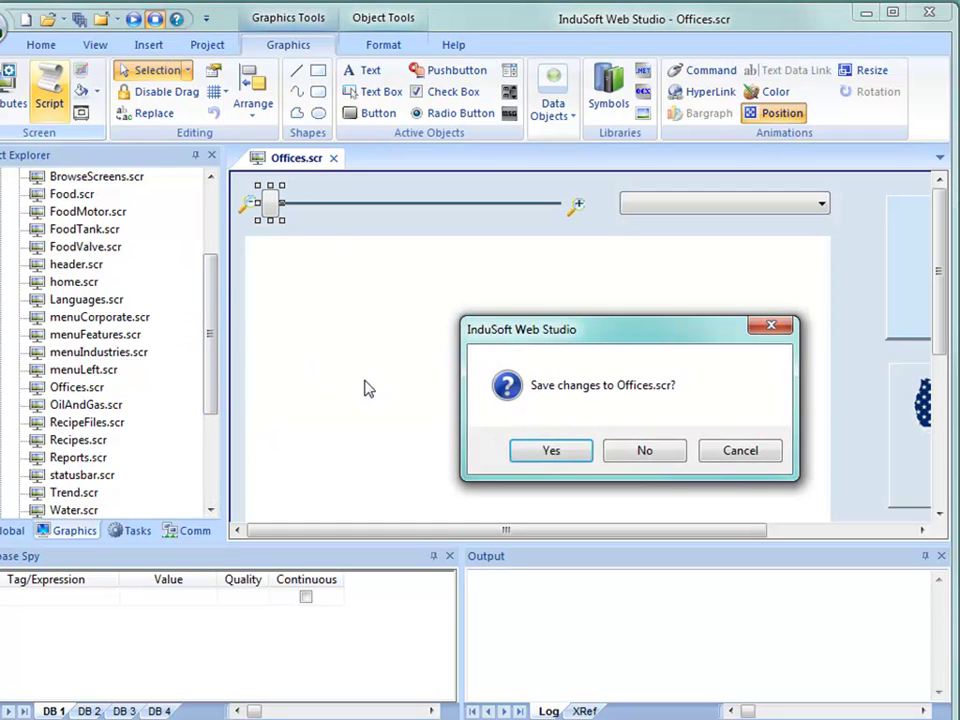
{"action": "left_click", "coordinate": [551, 451]}
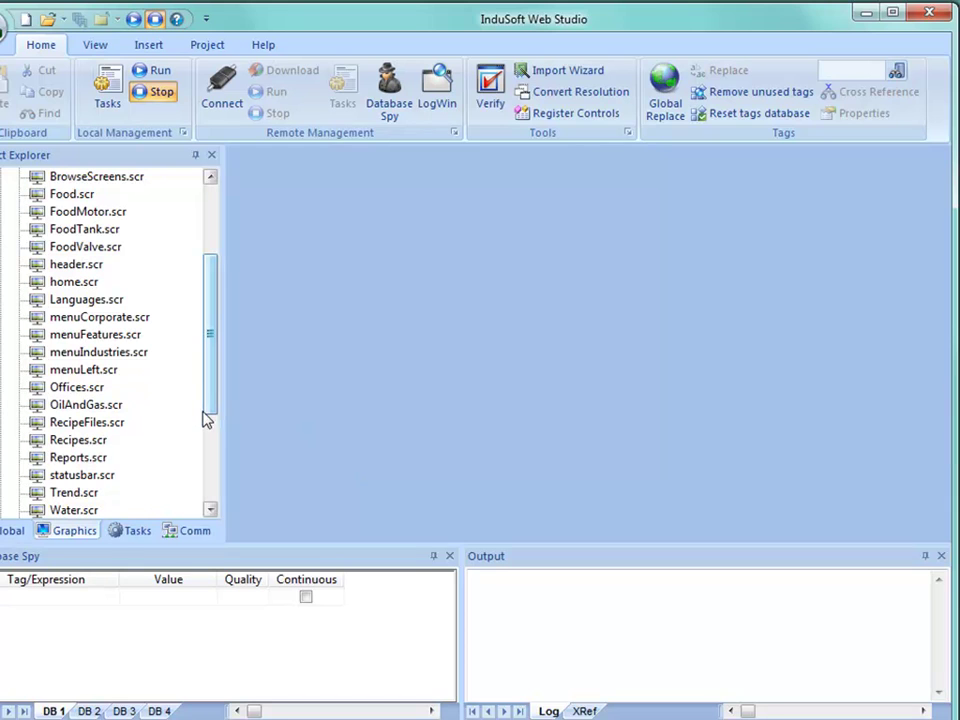
Scroll the PCDemo Project Explorer down to WindTurbine.scr, Graphics Script, Symbols and Layout
{"action": "left_click_drag", "start_coordinate": [209, 404], "coordinate": [242, 450]}
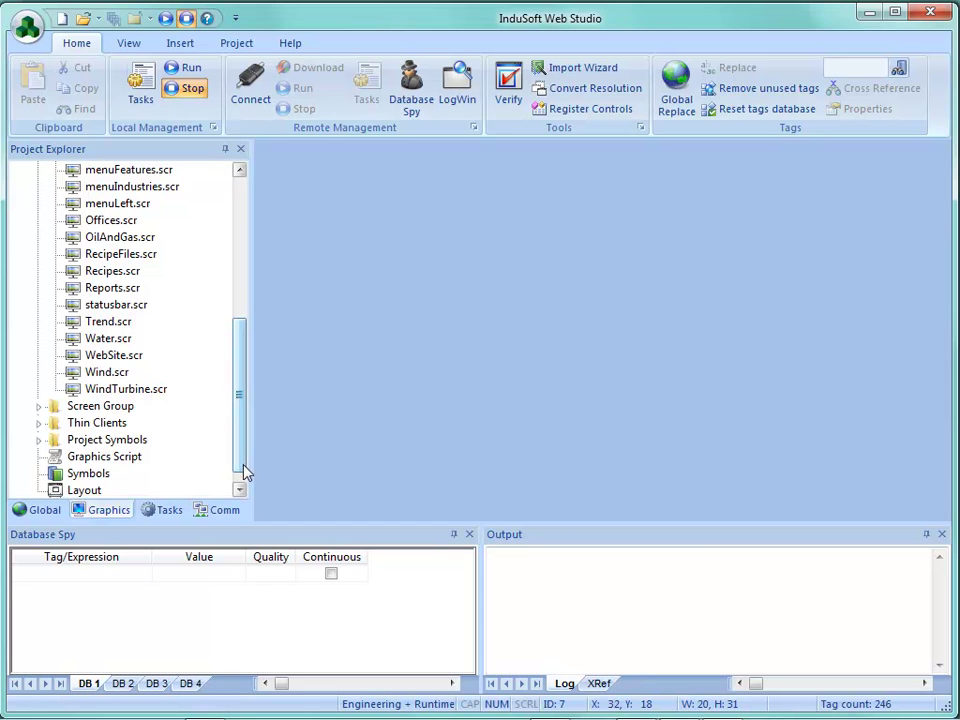
{"action": "left_click_drag", "start_coordinate": [240, 454], "coordinate": [241, 469]}
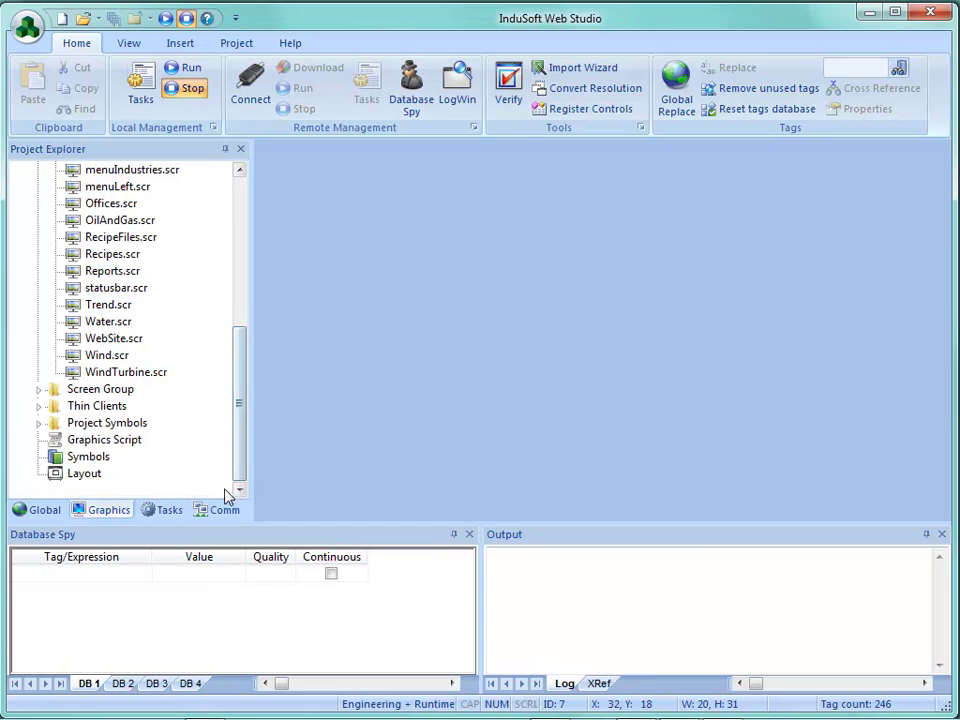